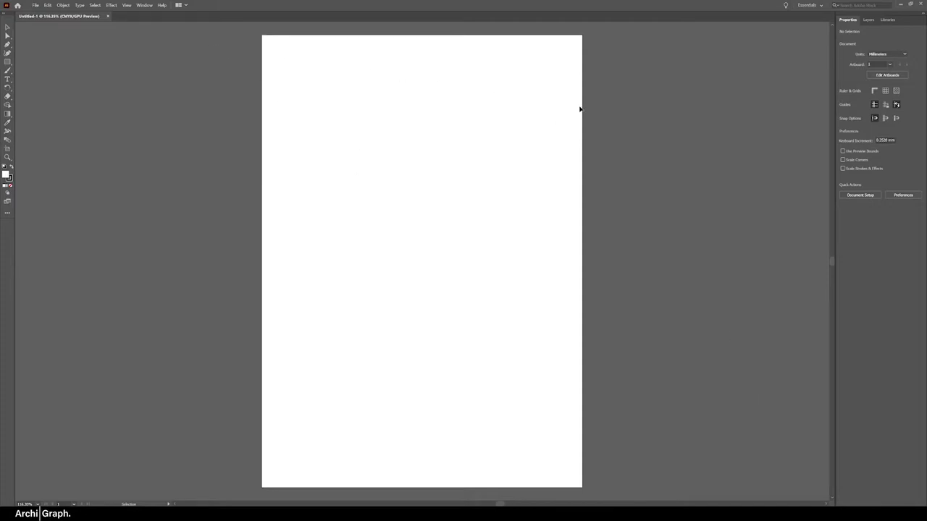
Switch to the Essentials Classic workspace and dock a taller Layers panel at the top.
left_click(144, 6)
mouse_move(163, 37)
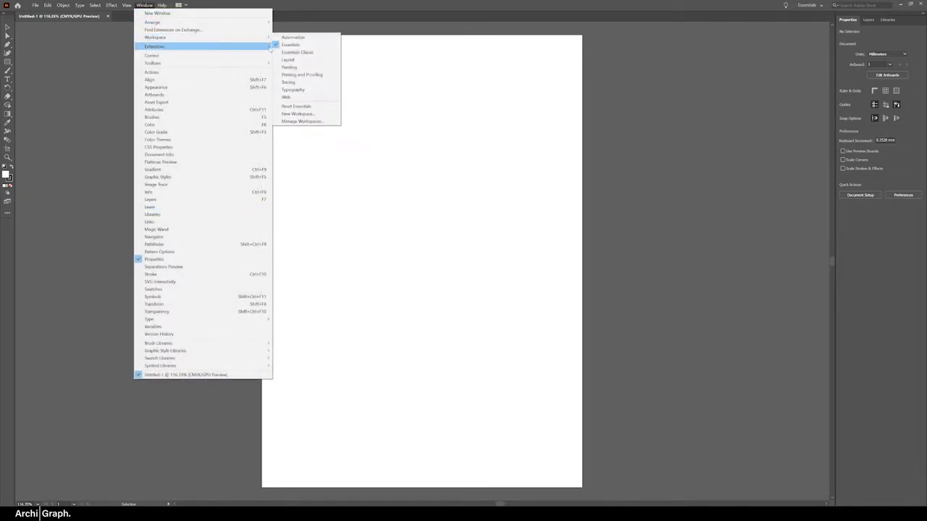
left_click(307, 50)
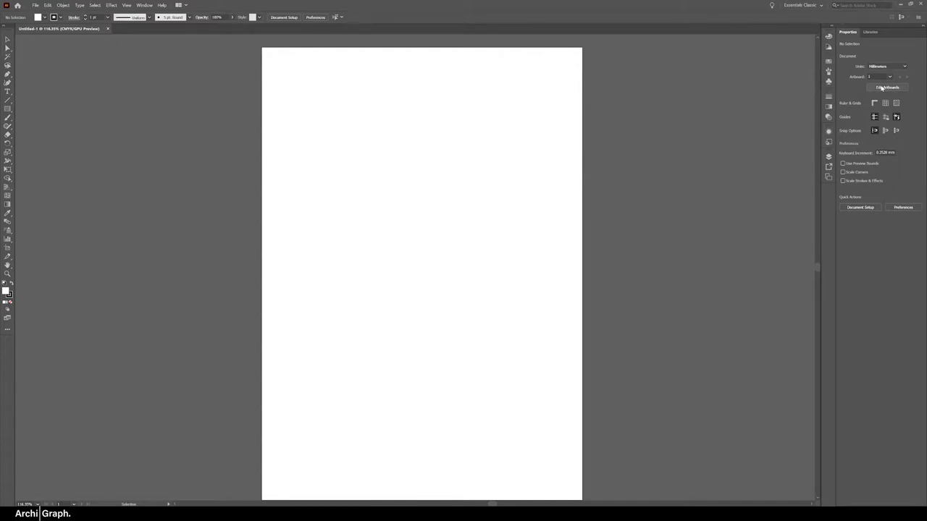
left_click(828, 157)
left_click_drag(799, 154, 864, 28)
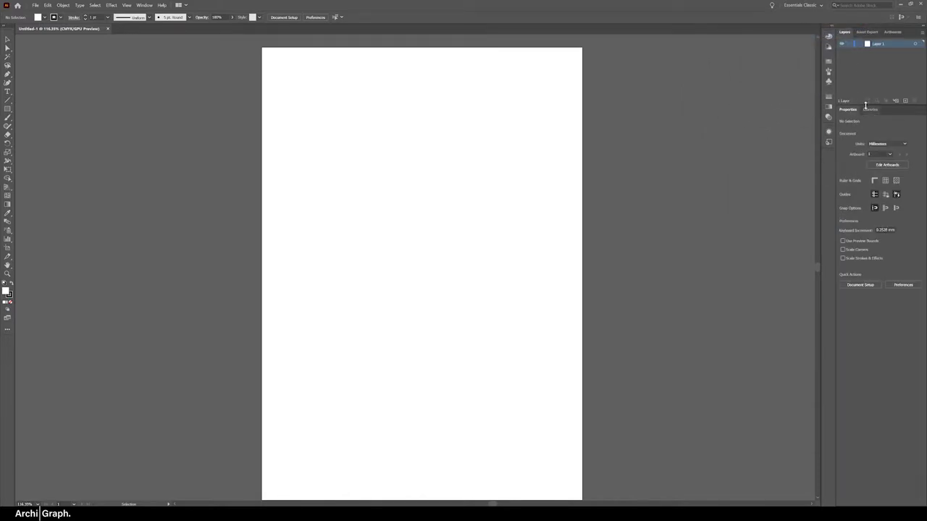
left_click_drag(865, 105, 865, 139)
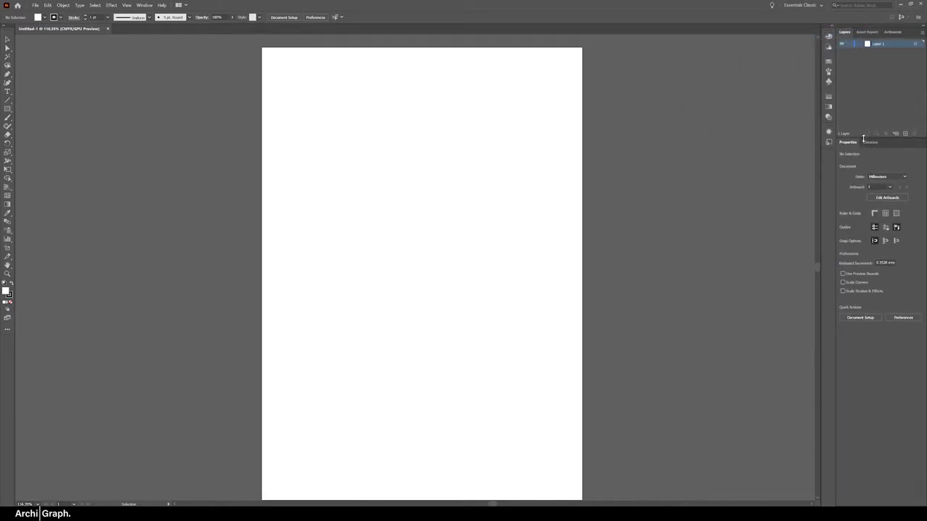
Dock the Stroke panel with its full options shown.
left_click(829, 100)
mouse_move(804, 96)
left_mouse_down()
mouse_move(728, 109)
mouse_move(728, 119)
left_mouse_up()
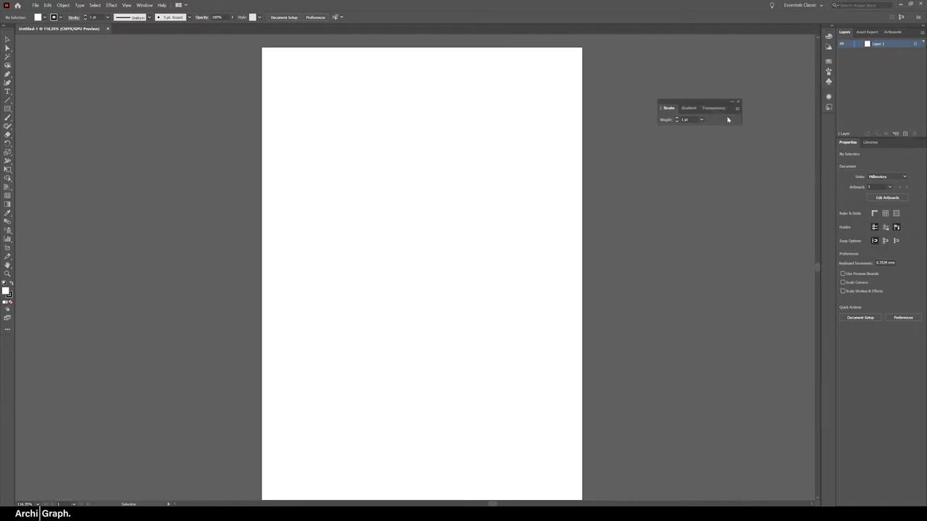
left_click(737, 109)
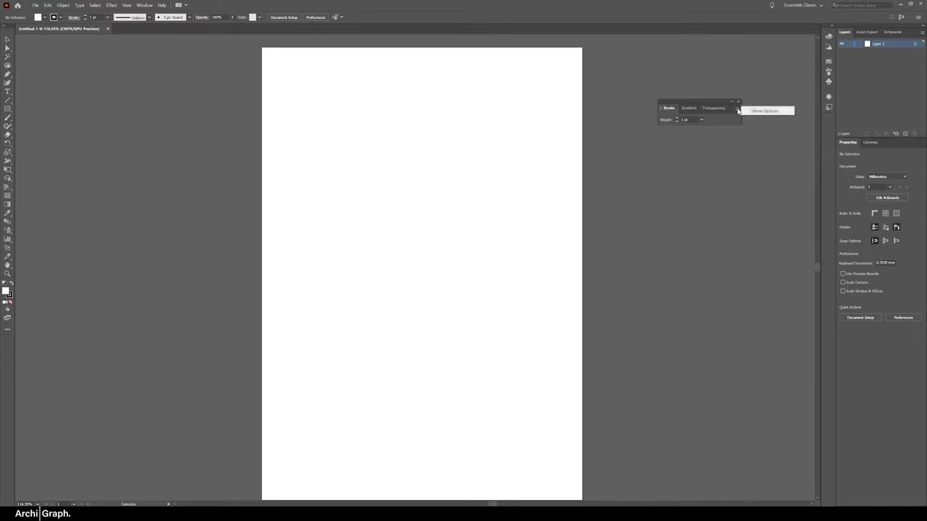
left_click(746, 110)
mouse_move(728, 105)
left_mouse_down()
mouse_move(788, 102)
mouse_move(896, 120)
mouse_move(893, 134)
left_mouse_up()
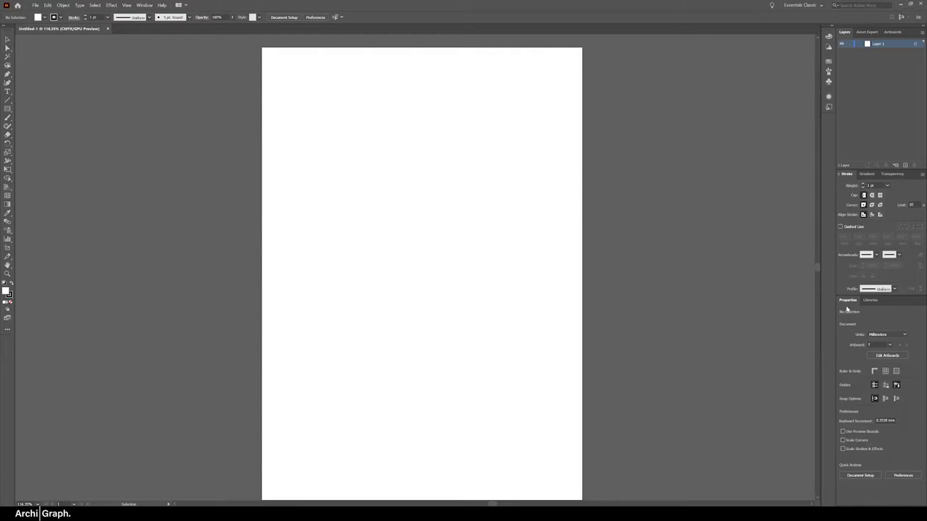
Pull the Properties panel out of the dock and close the Libraries panel.
left_click_drag(851, 304, 633, 272)
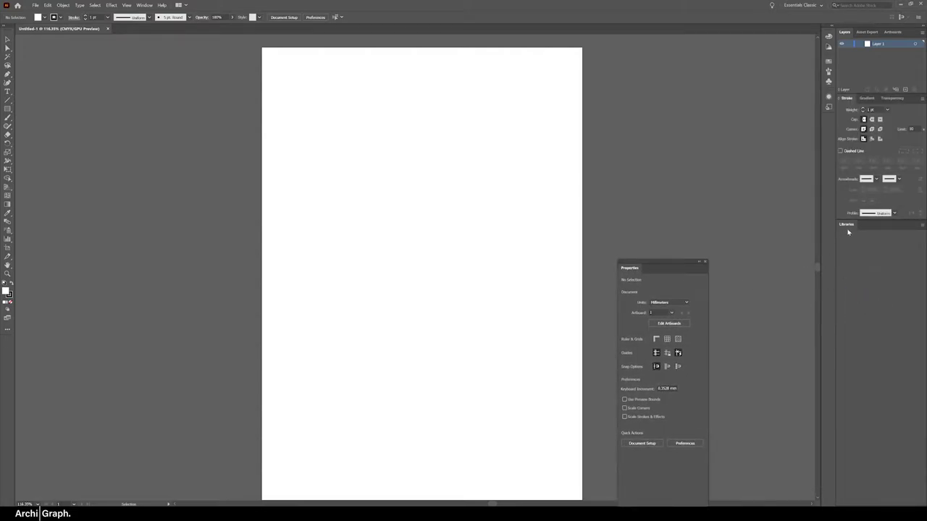
left_click_drag(846, 228, 697, 209)
left_click(700, 208)
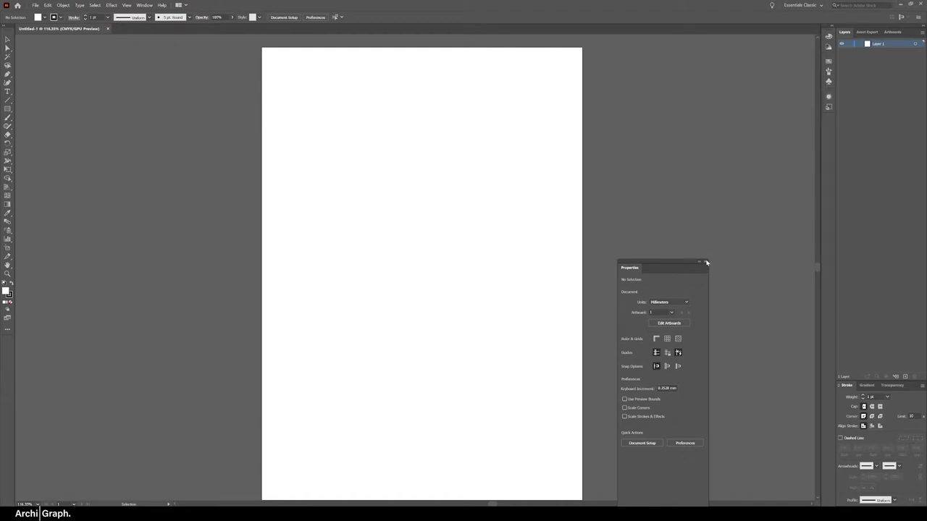
Close the floating Properties panel and bring up the Pathfinder panel.
left_click(705, 261)
left_click(144, 6)
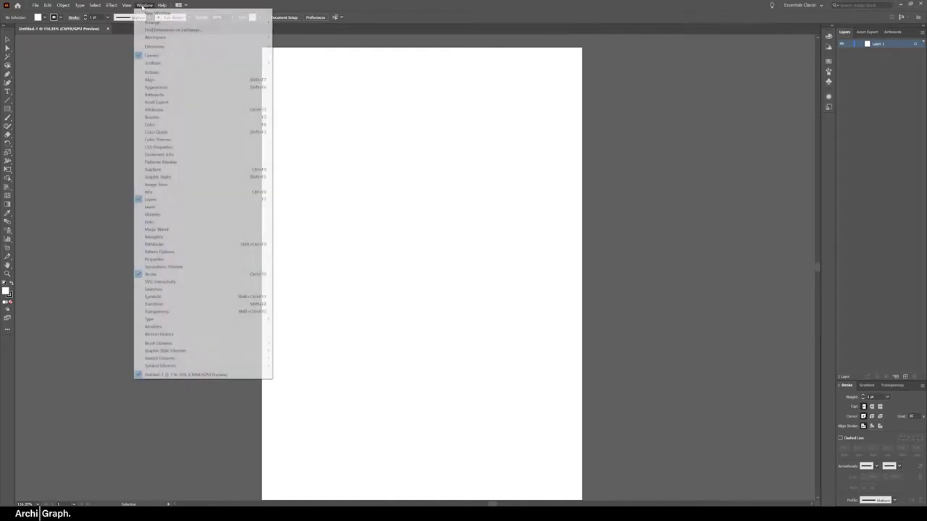
mouse_move(204, 345)
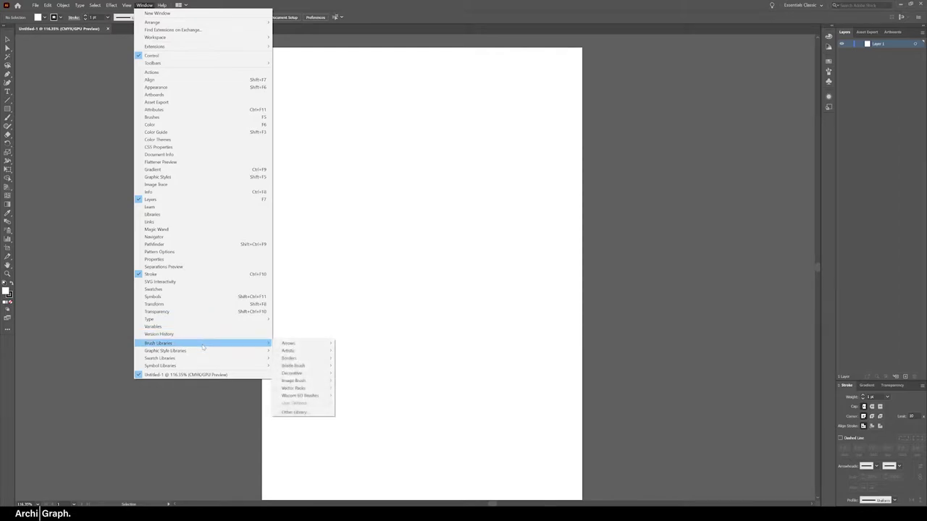
left_click(190, 245)
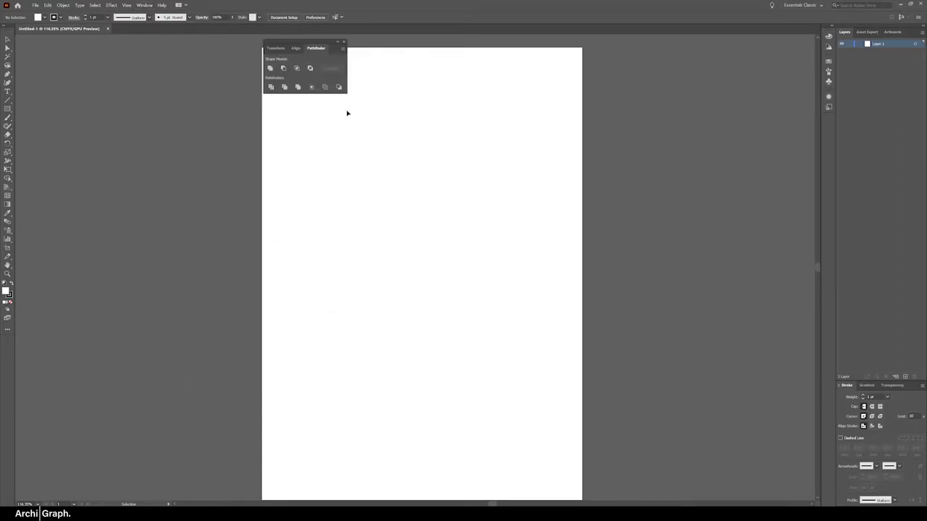
Put Align first in the Align, Pathfinder and Transform group and dock it under Stroke.
left_click(297, 48)
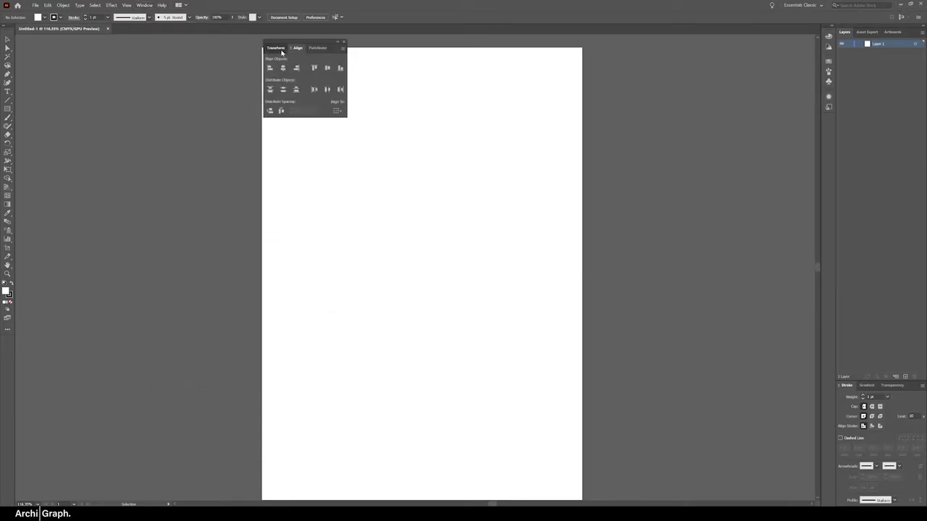
left_click(282, 49)
left_click_drag(297, 48, 273, 48)
mouse_move(307, 45)
left_mouse_down()
mouse_move(571, 91)
mouse_move(616, 111)
mouse_move(840, 389)
mouse_move(898, 503)
mouse_move(910, 502)
mouse_move(880, 505)
left_mouse_up()
Dock the Swatches, Brushes and Symbols group between the Layers and Stroke panels.
left_click(829, 65)
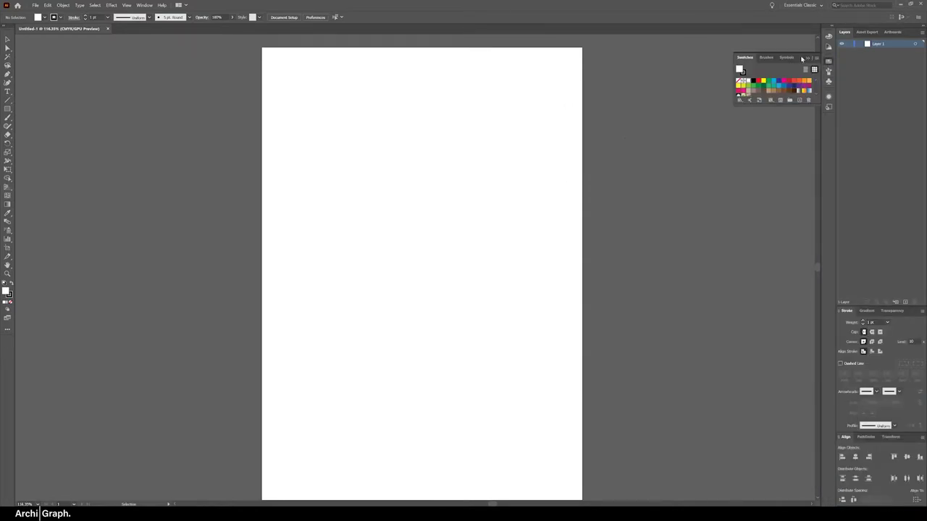
left_click_drag(802, 58, 735, 123)
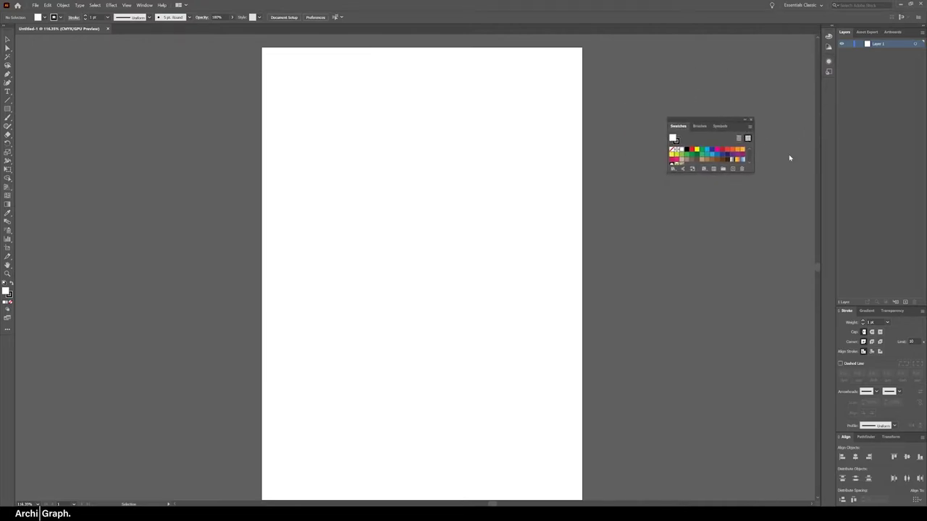
mouse_move(678, 126)
left_mouse_down()
mouse_move(844, 313)
mouse_move(863, 242)
left_mouse_up()
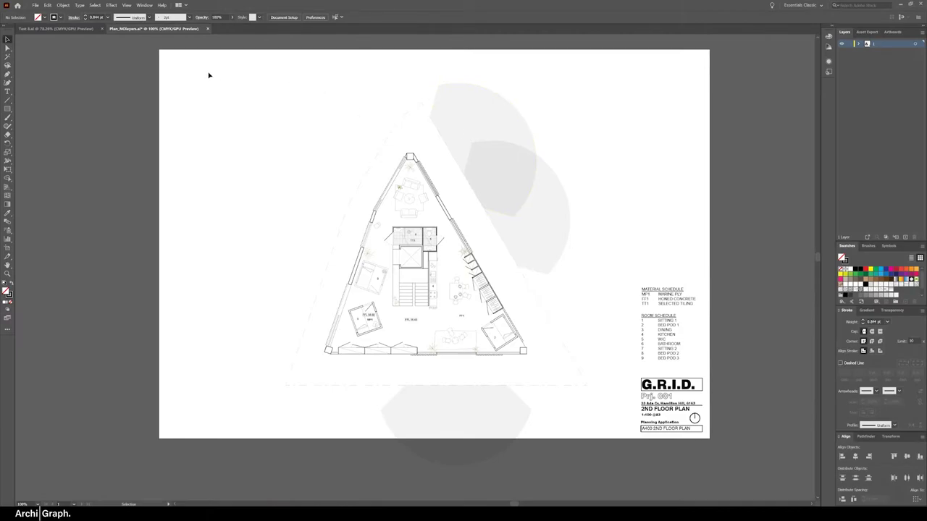
left_click(95, 5)
mouse_move(167, 76)
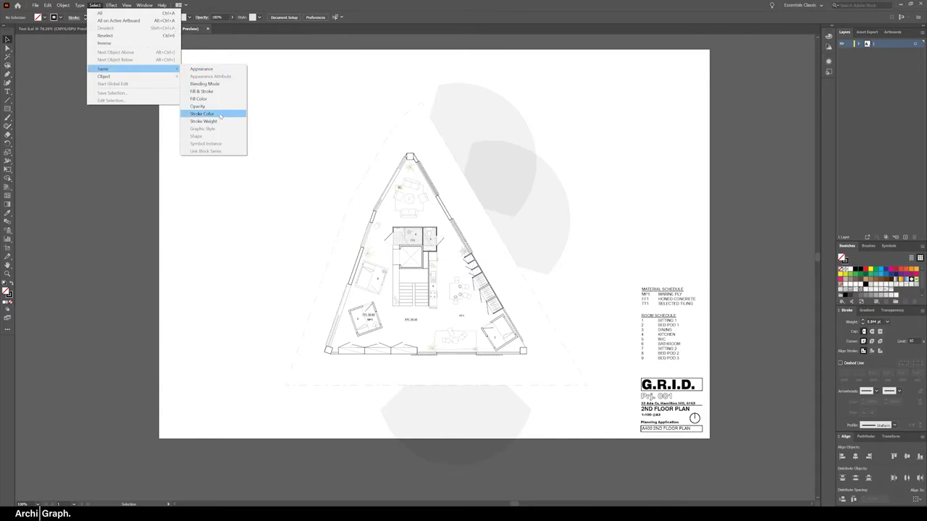
Add a new layer above Layer 1 and name it Wall.
left_click(420, 89)
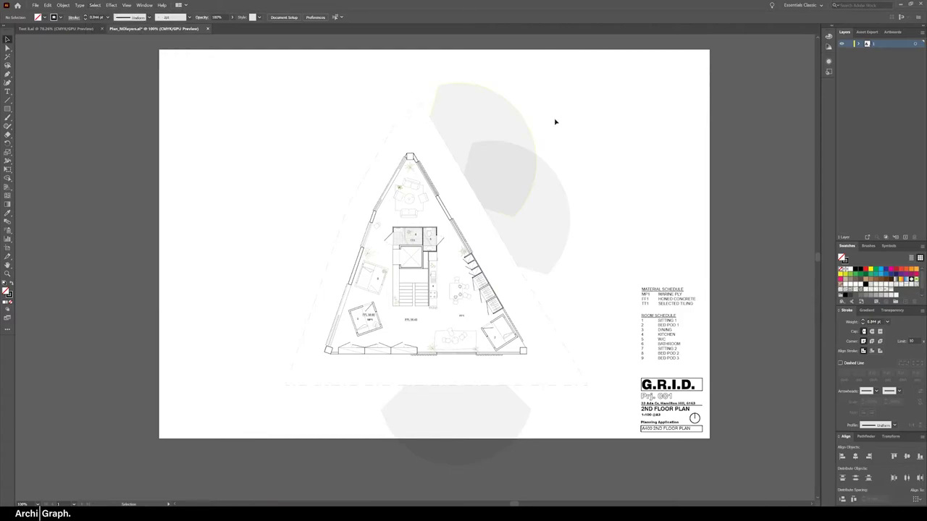
left_click(592, 147)
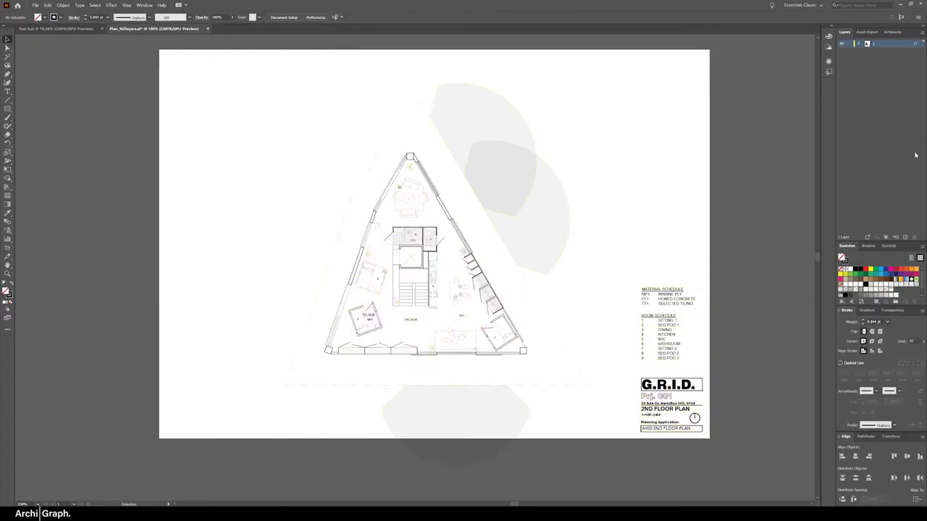
left_click(905, 237)
double_click(878, 43)
type("Wall")
key("Return")
Select all wall lines with the same stroke weight and move them to the Wall layer.
left_click(447, 211)
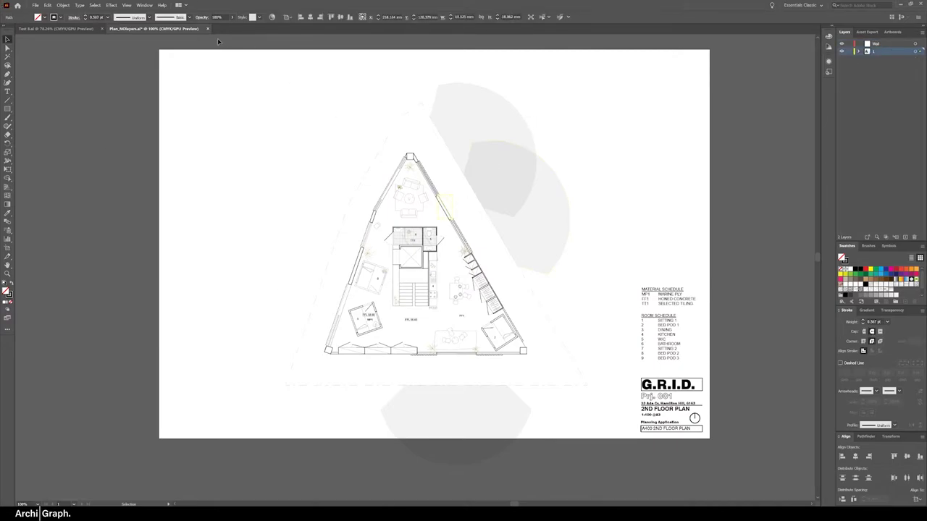
left_click(94, 5)
mouse_move(120, 69)
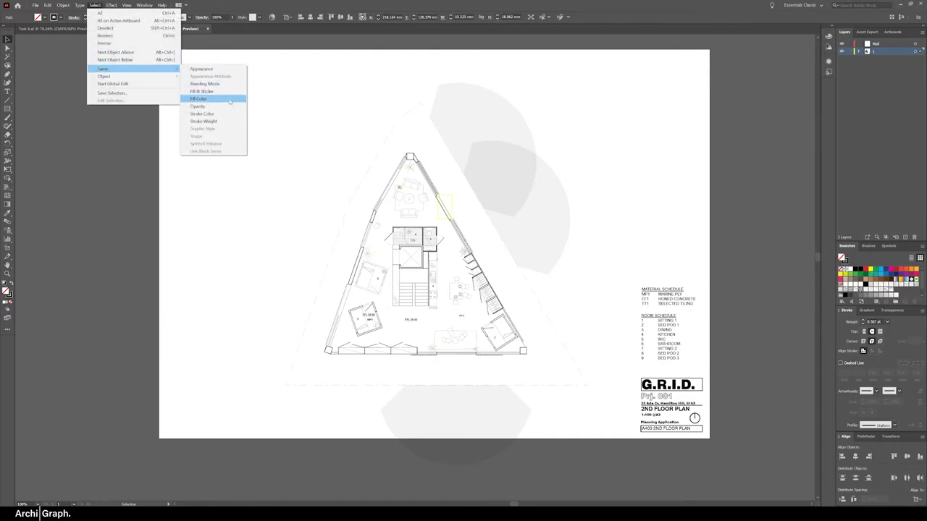
left_click(225, 122)
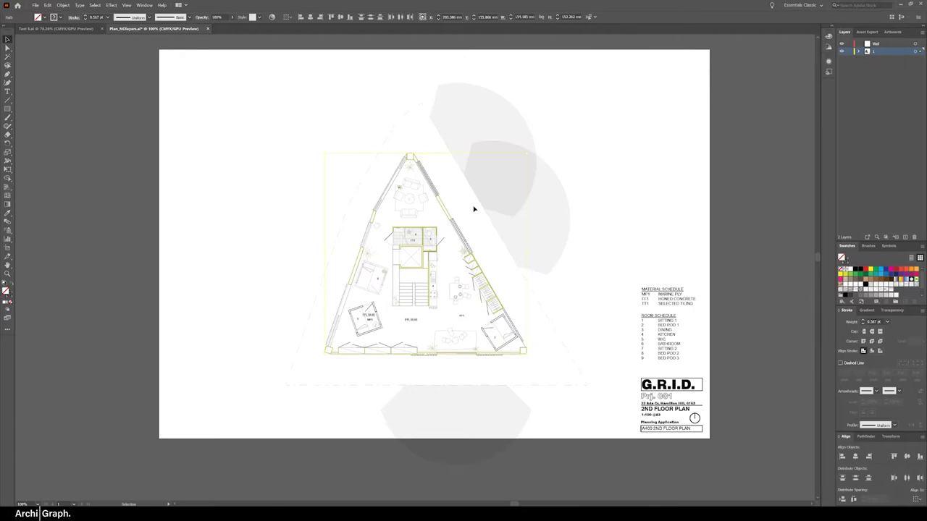
left_click_drag(922, 50, 921, 43)
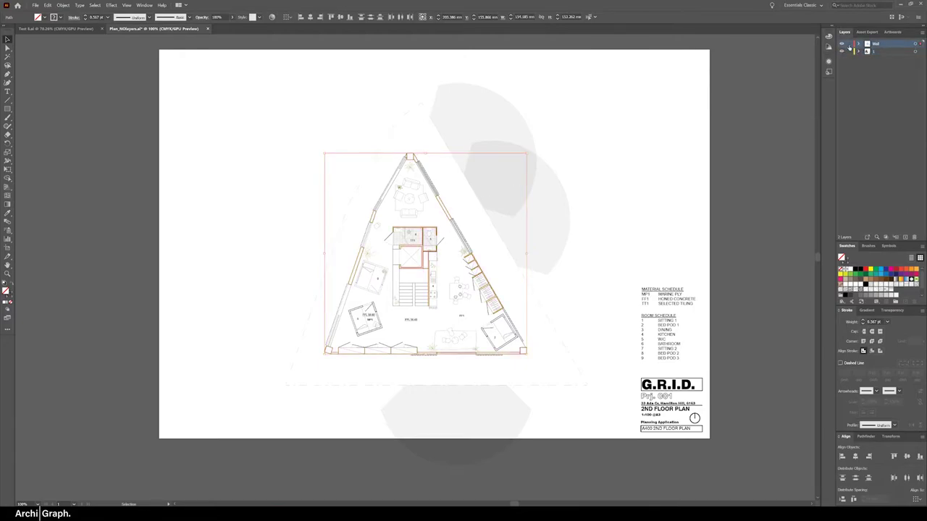
left_click(842, 51)
left_click(841, 51)
Unlock Layer 1 and select all grey circles with the same fill, test-moving then undoing.
left_click(850, 52)
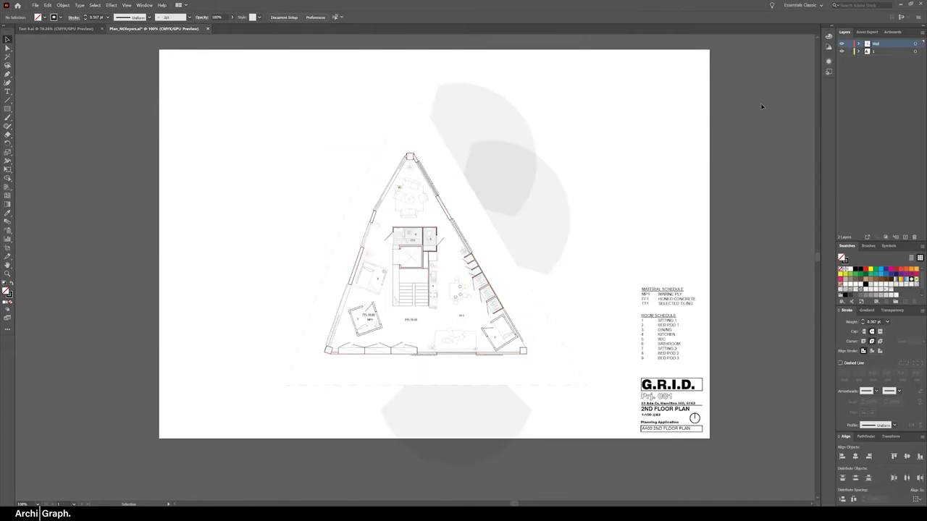
left_click(475, 121)
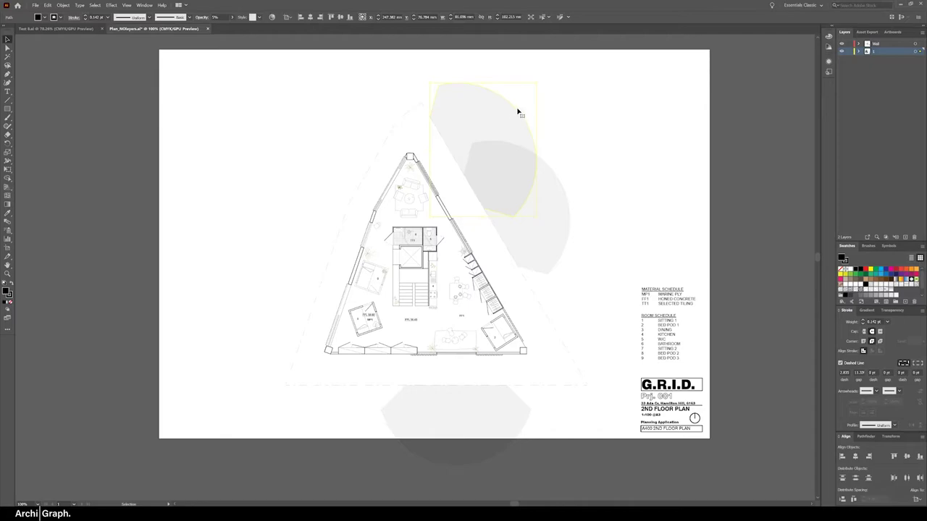
left_click(95, 5)
mouse_move(124, 69)
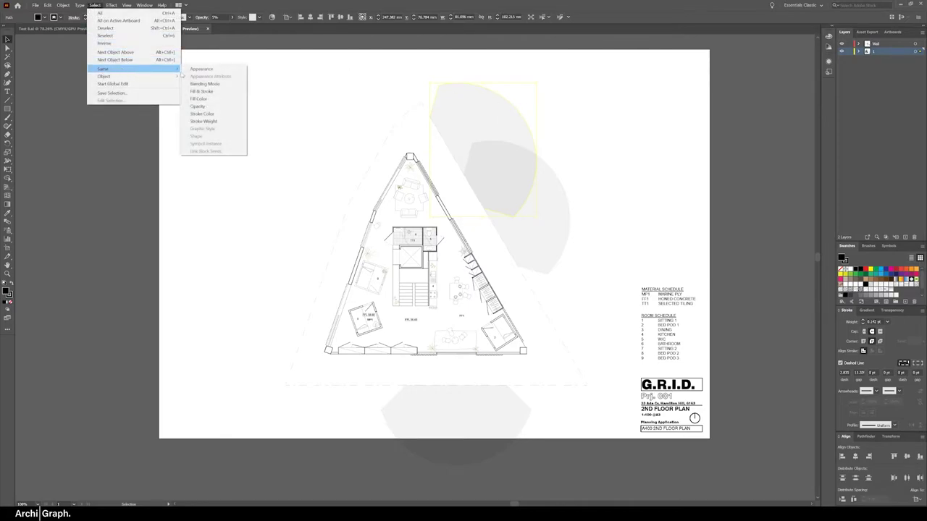
left_click(213, 98)
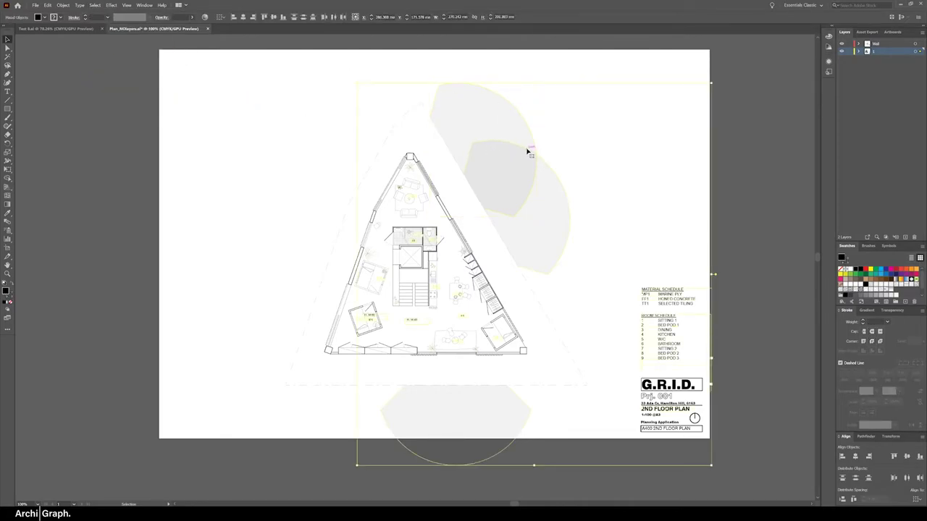
left_click_drag(492, 166, 601, 129)
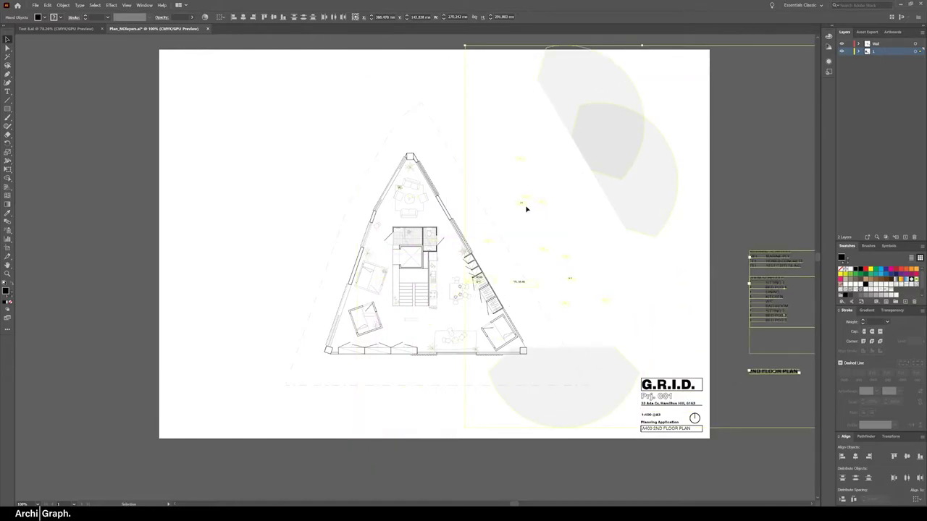
key("ctrl+z")
Select all shapes matching the top grey circle's appearance, test-moving then undoing.
left_click(551, 96)
left_click(486, 103)
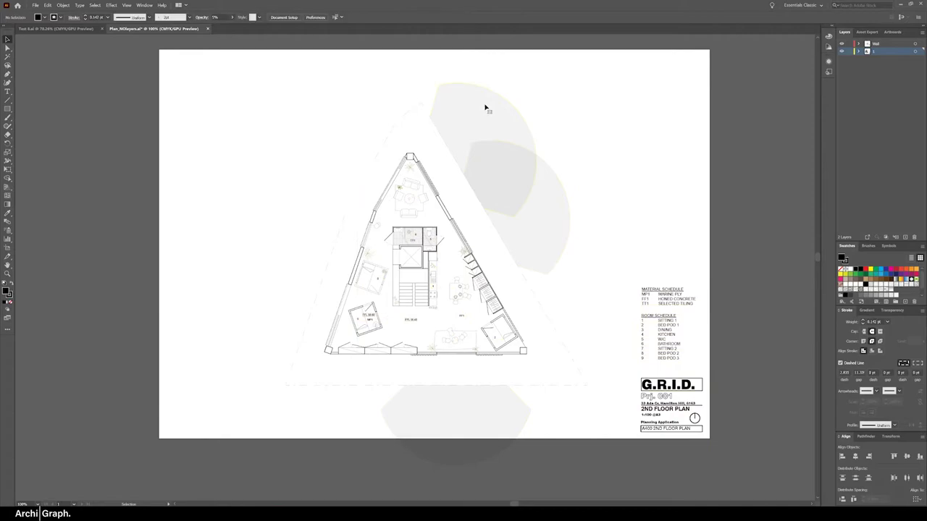
left_click(93, 5)
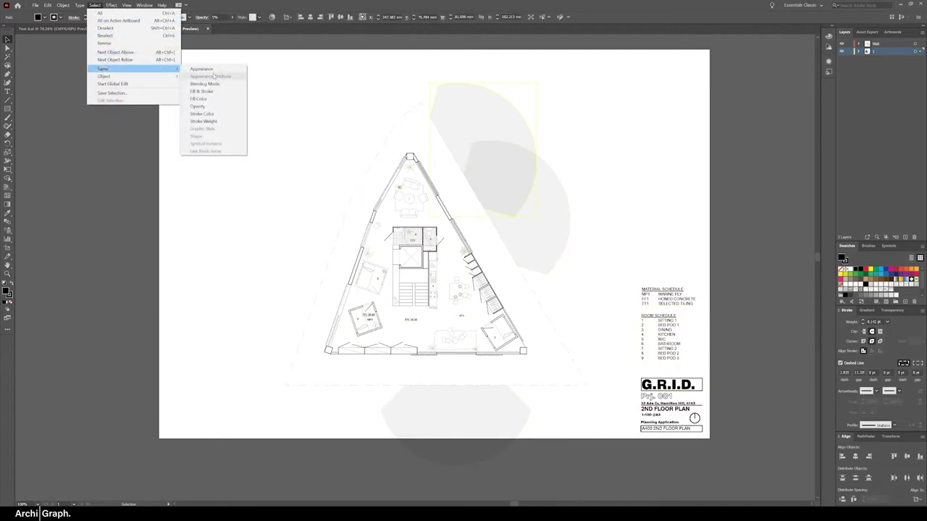
left_click(201, 69)
left_click_drag(527, 192, 708, 151)
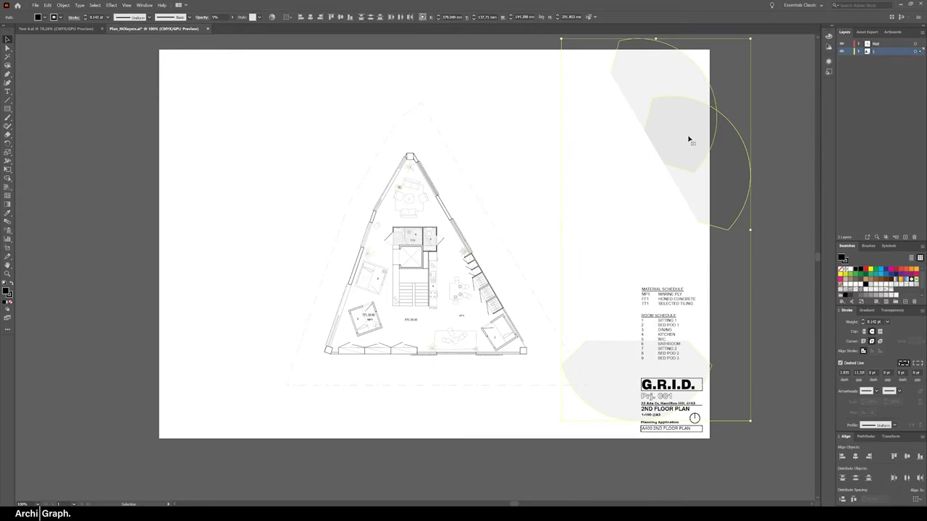
key("ctrl+z")
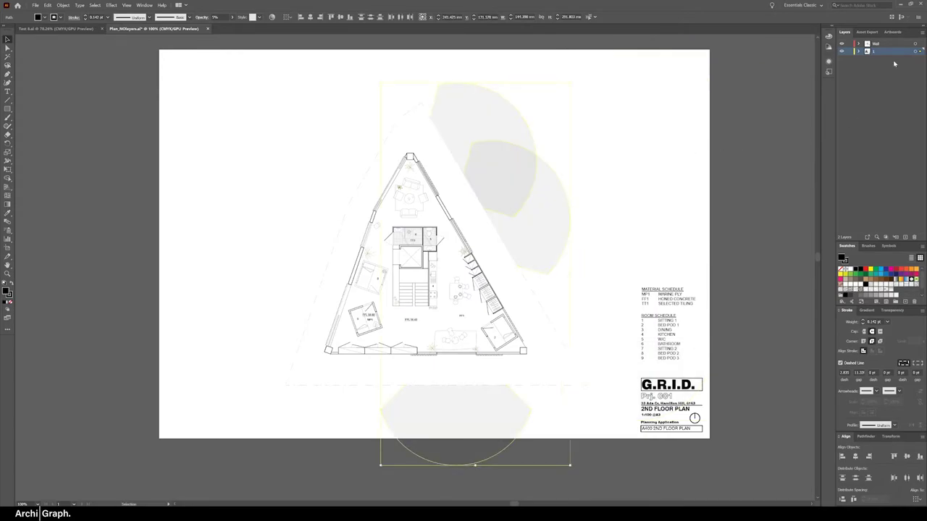
Move the grey shapes to a new layer, then toggle Pods + Arrows and Annotations visibility.
left_click(905, 237)
left_click_drag(920, 58, 919, 51)
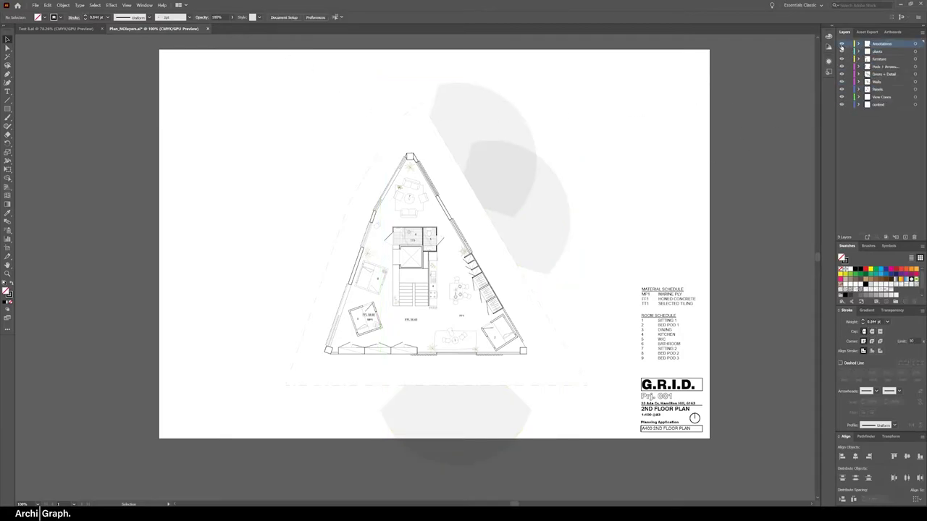
left_click(842, 67)
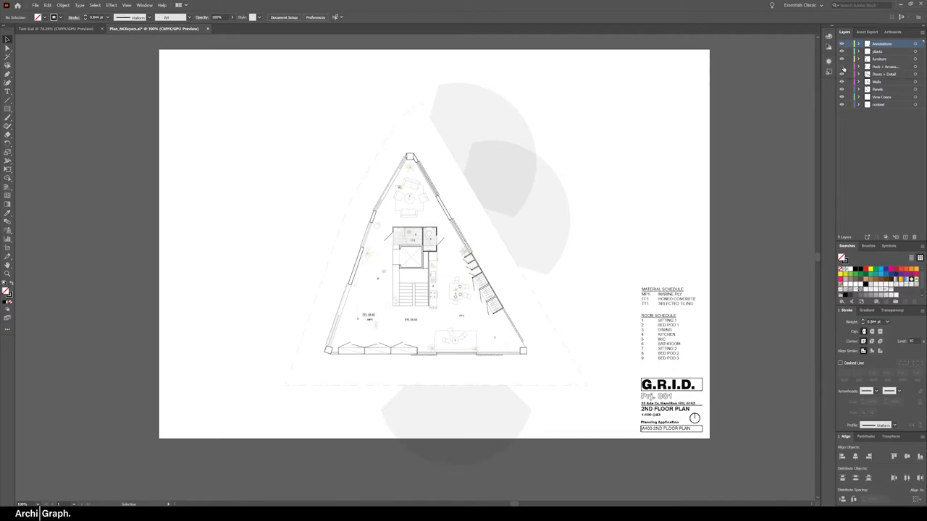
left_click(841, 67)
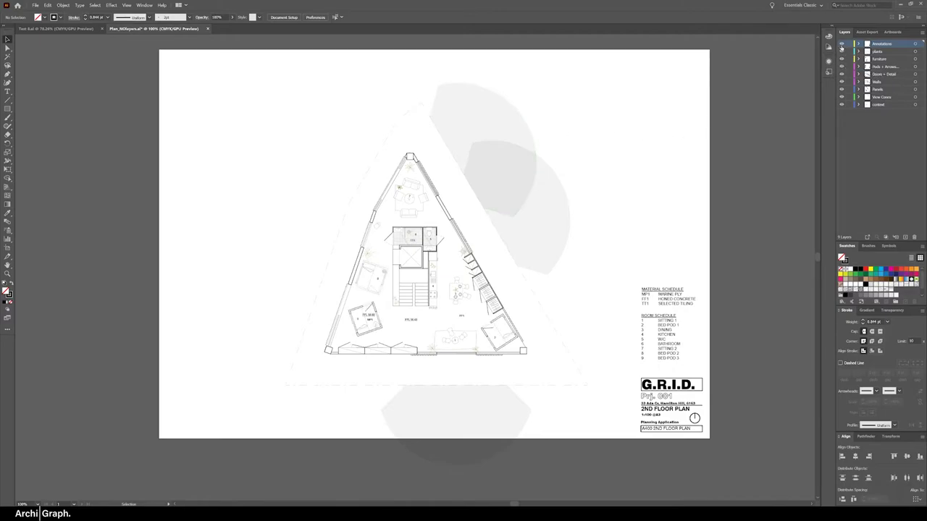
left_click(841, 44)
left_click(841, 44)
Lock and unlock ranges of layers, selecting all artwork on the unlocked layers each time.
left_click_drag(849, 74, 849, 27)
left_click_drag(850, 89, 850, 97)
key("ctrl+a")
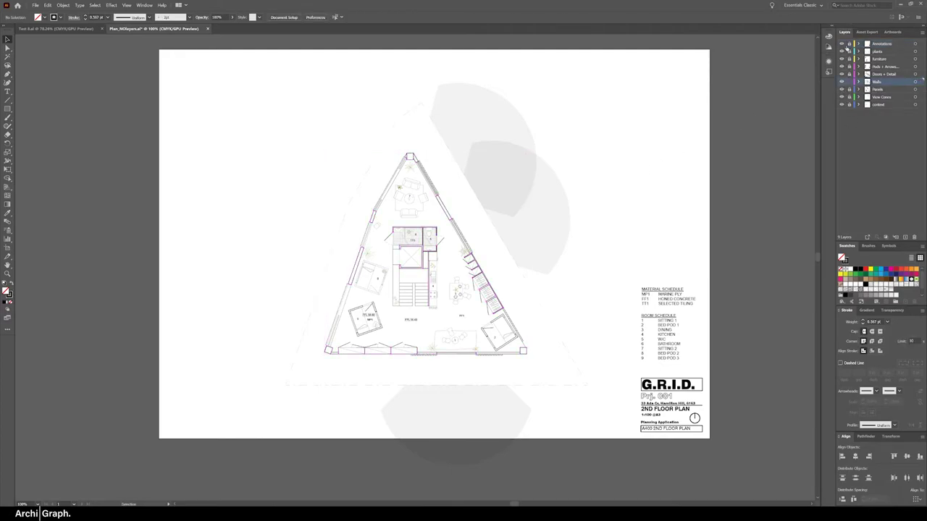
left_click_drag(847, 47, 854, 82)
key("ctrl+a")
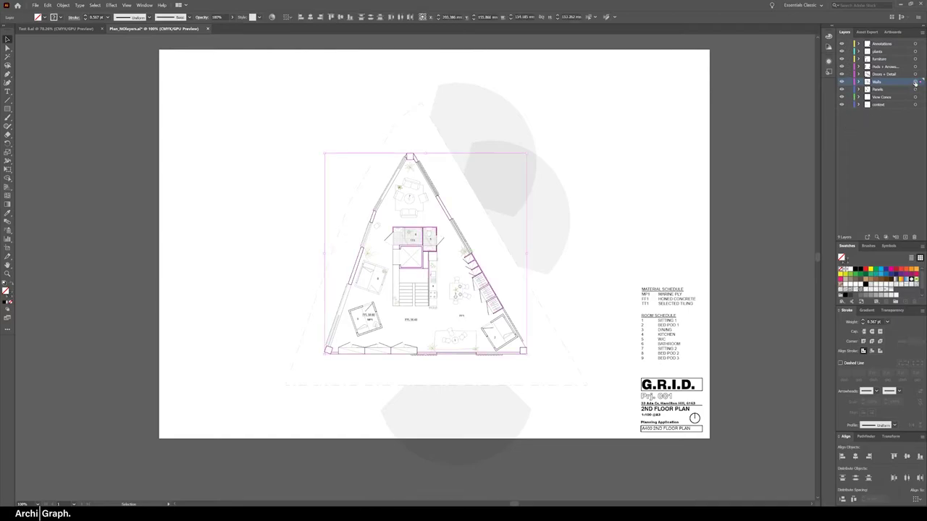
Show only Doors + Detail, restore all layers, and make Doors + Detail current.
left_click(841, 75, "alt")
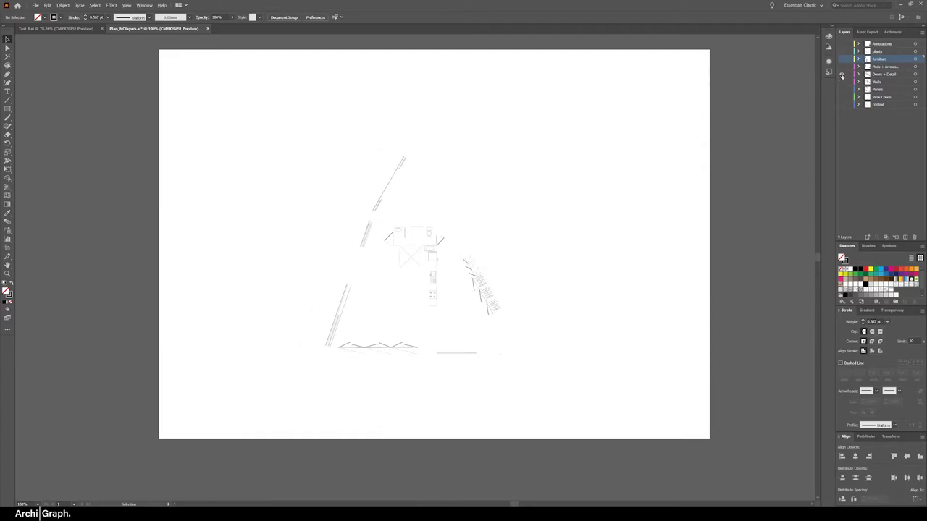
left_click(842, 75, "alt")
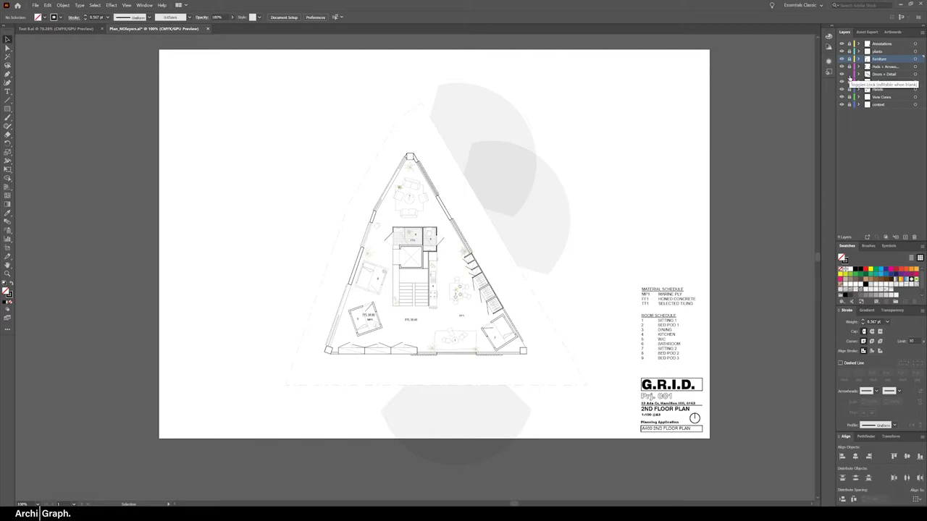
left_click(849, 75, "alt")
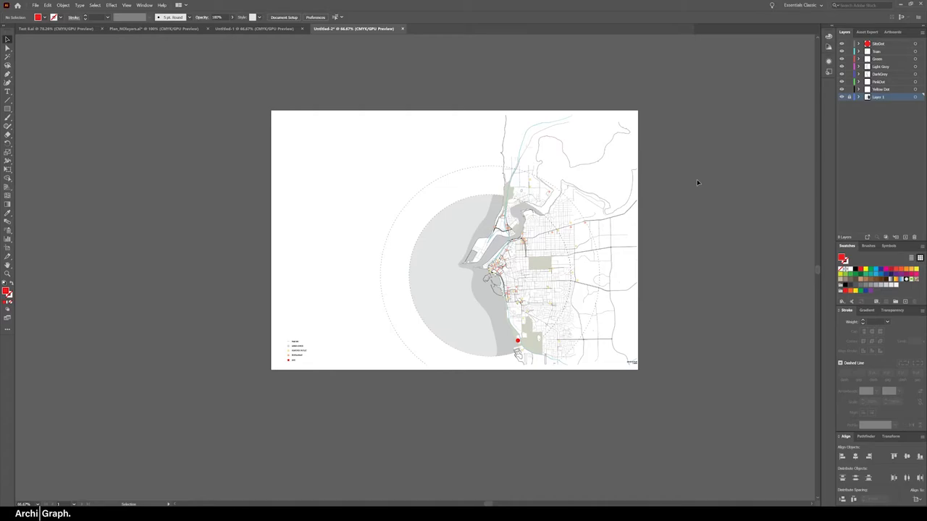
Select all the coastal map artwork in Untitled-2 and open the Edit menu.
key("ctrl+a")
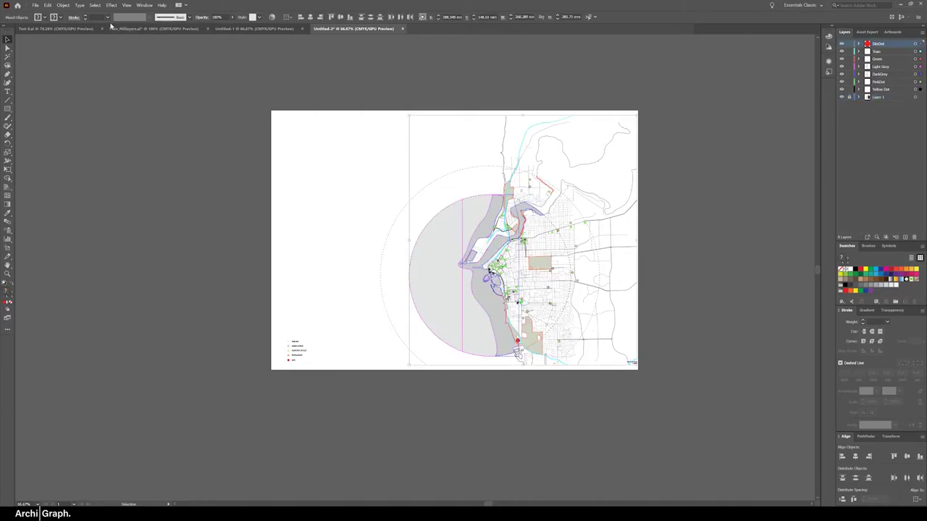
left_click(48, 5)
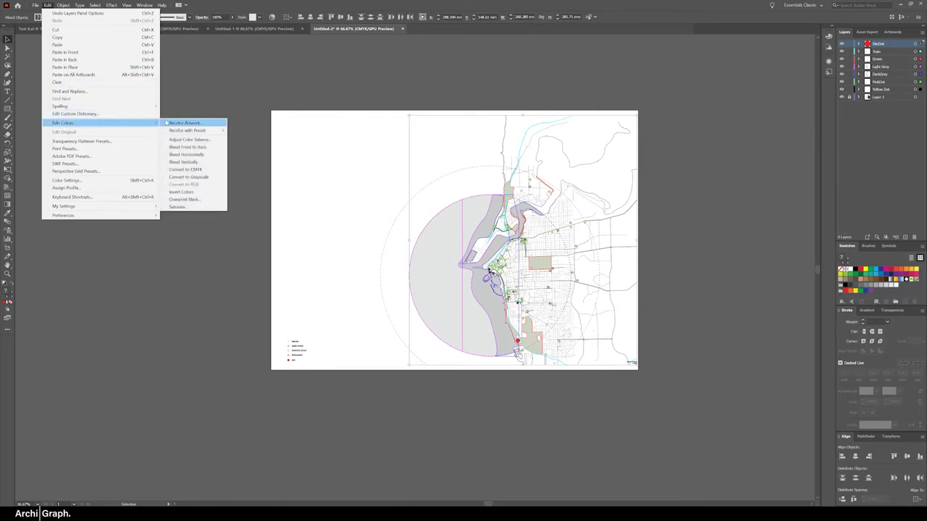
Reassign the map's colours in Recolor Artwork's Assign tab and apply them.
left_click(177, 123)
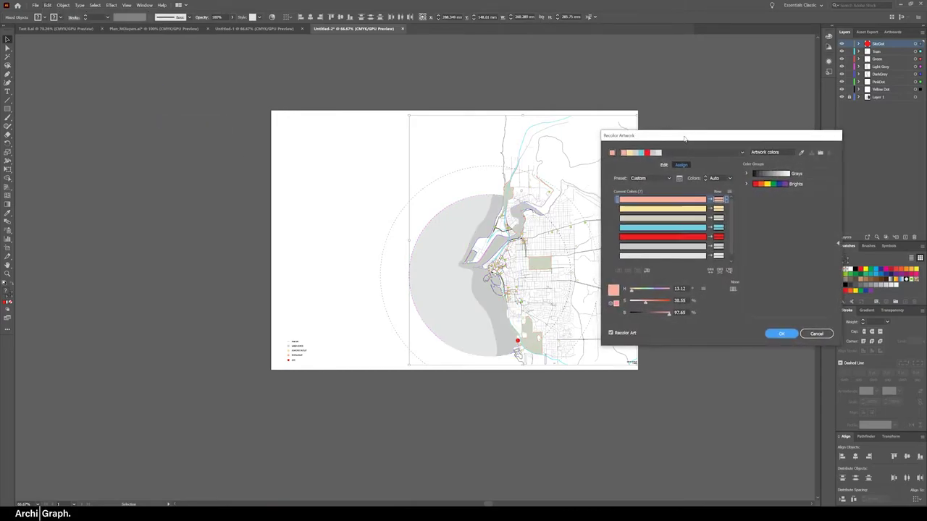
left_click_drag(684, 137, 713, 129)
scroll(715, 214, "down", 1)
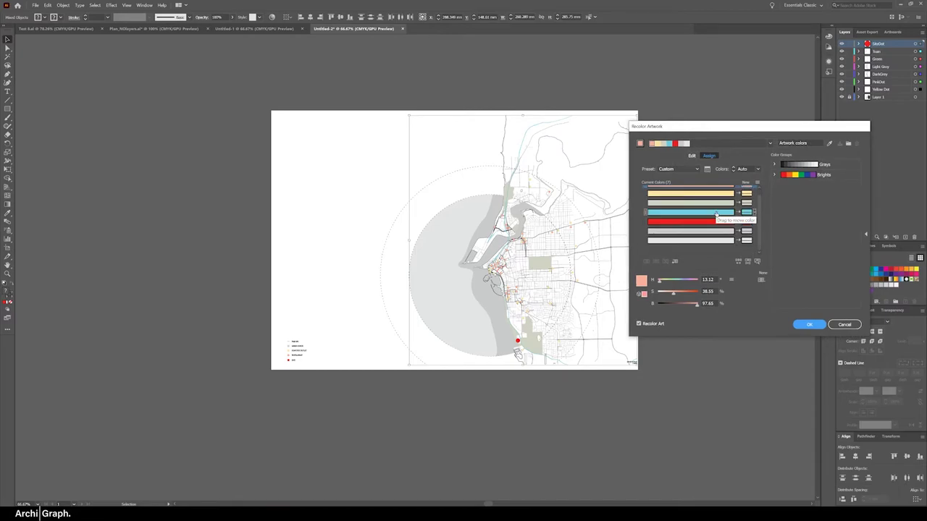
scroll(713, 221, "up", 1)
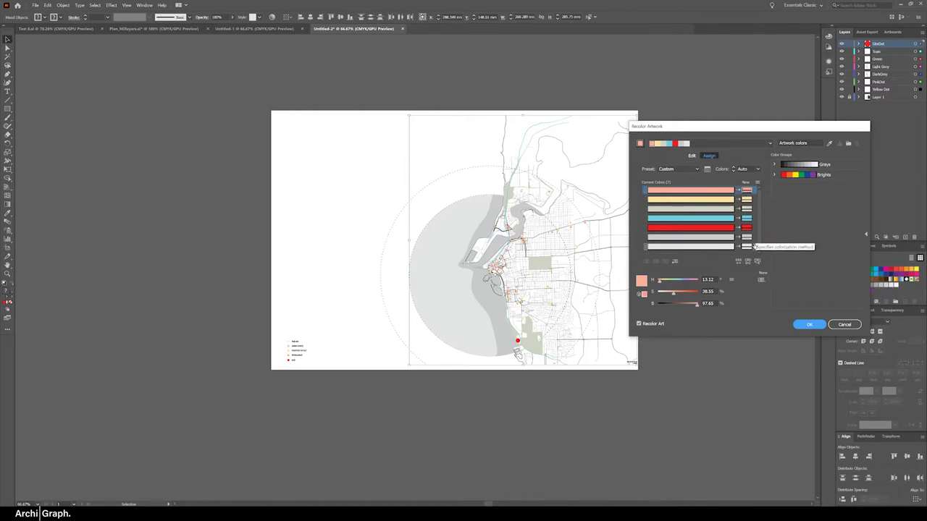
scroll(753, 246, "down", 1)
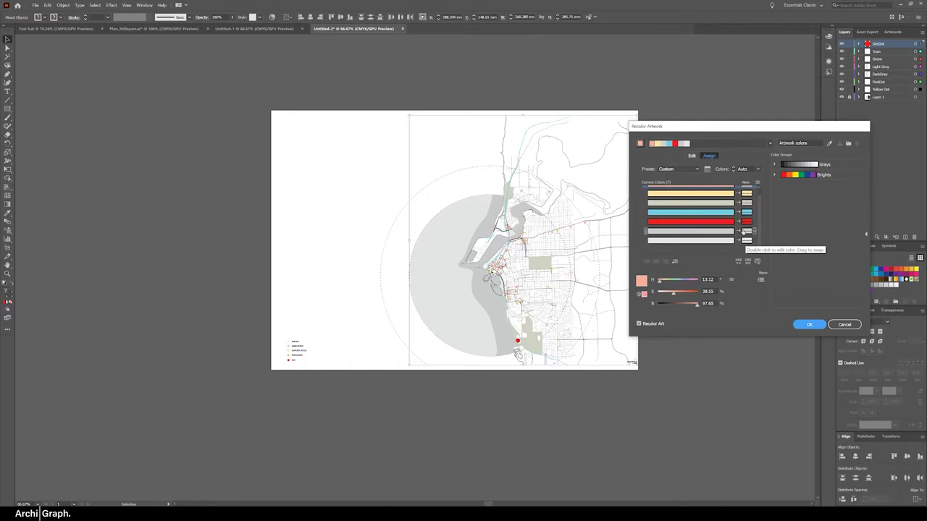
key("Return")
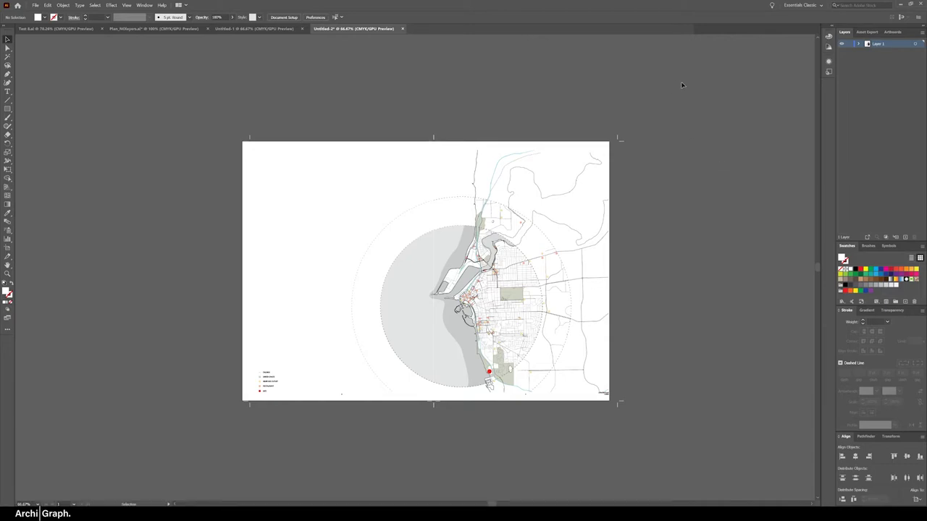
Select all the map artwork and release its clipping masks with Ctrl+Alt+7.
key("ctrl+a")
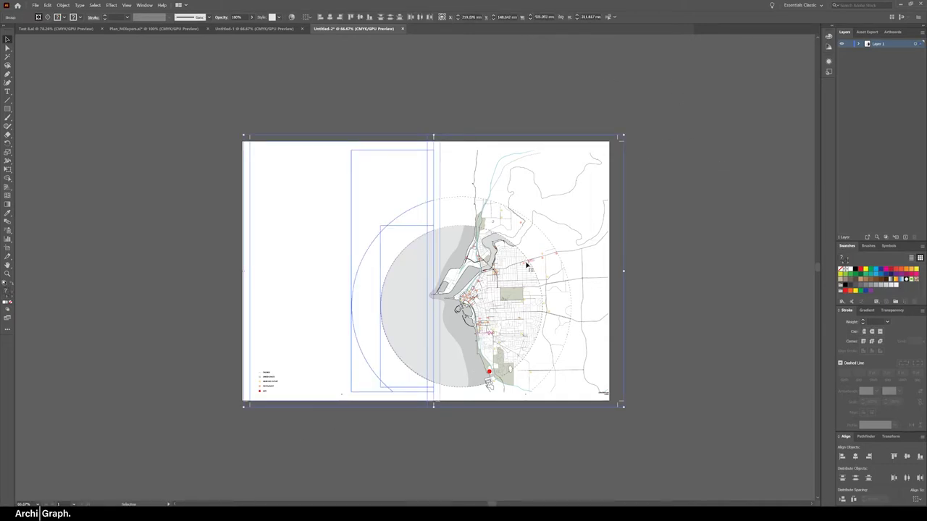
key("ctrl+alt+7")
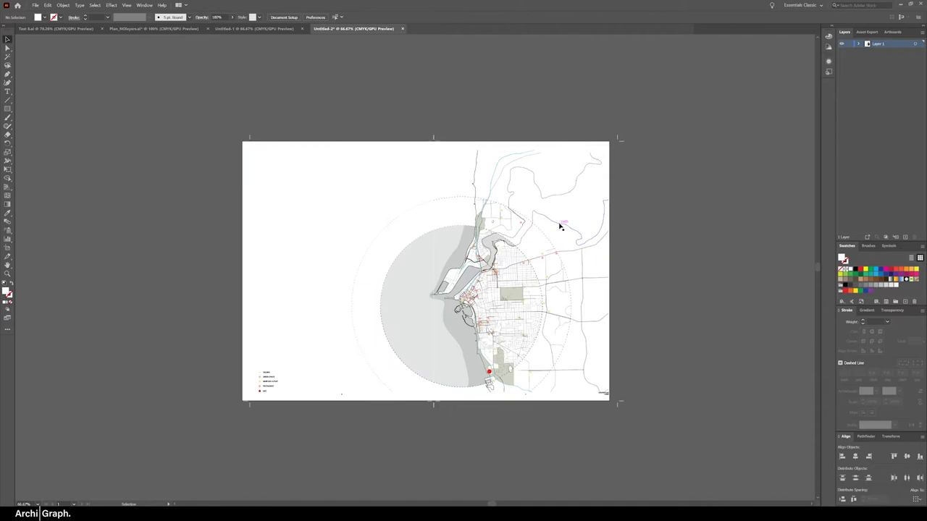
left_click(662, 89)
key("ctrl+a")
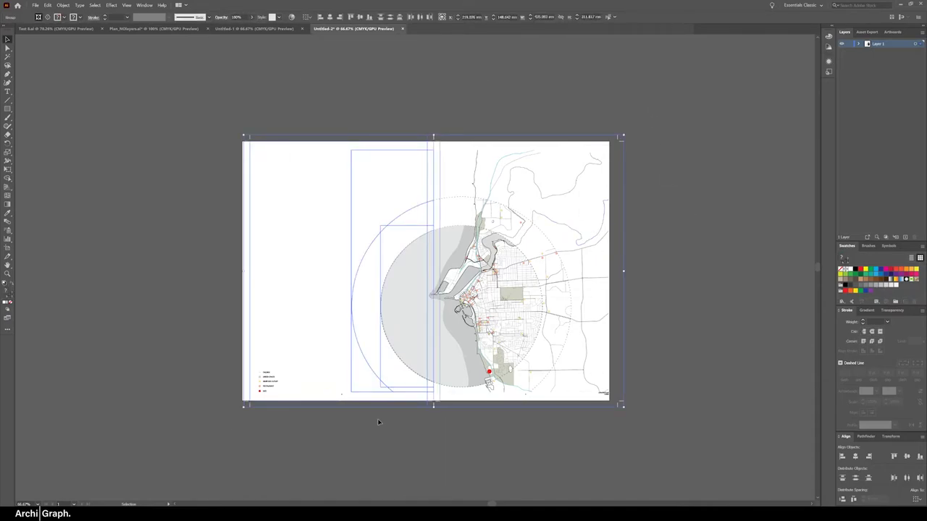
key("ctrl+alt")
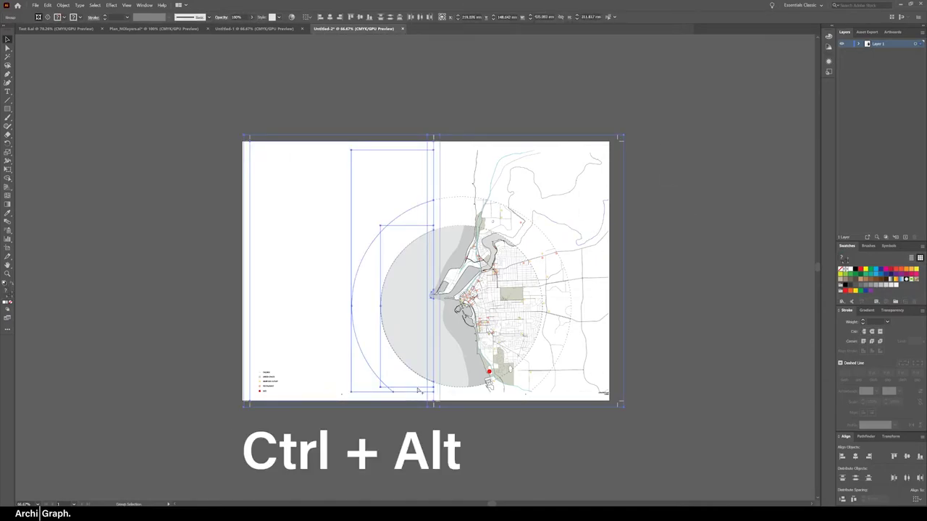
key("ctrl+alt+7")
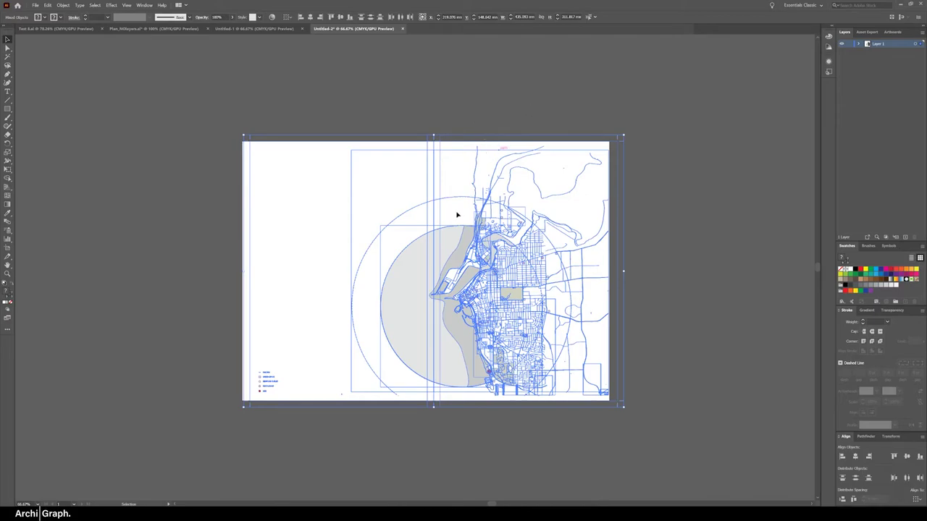
Group the map artwork, then select it again and ungroup it.
right_click(467, 181)
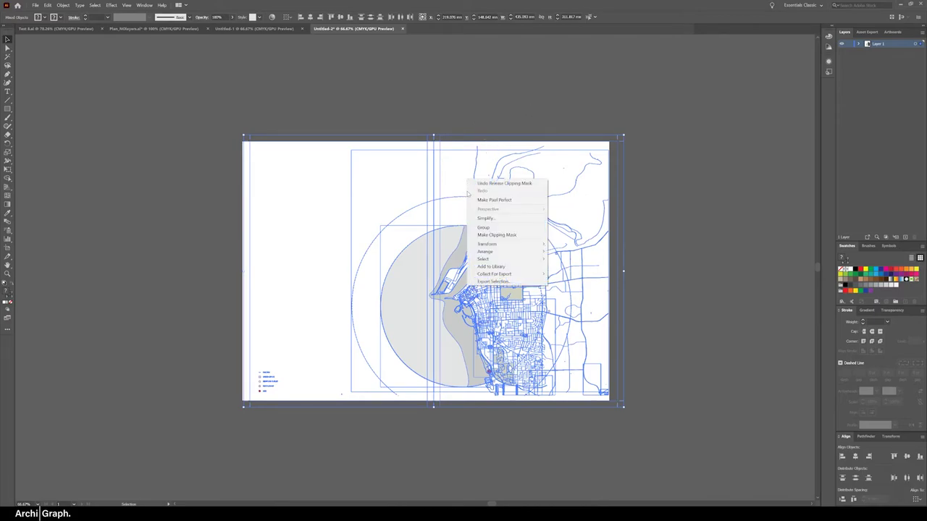
left_click(503, 228)
left_click(451, 149)
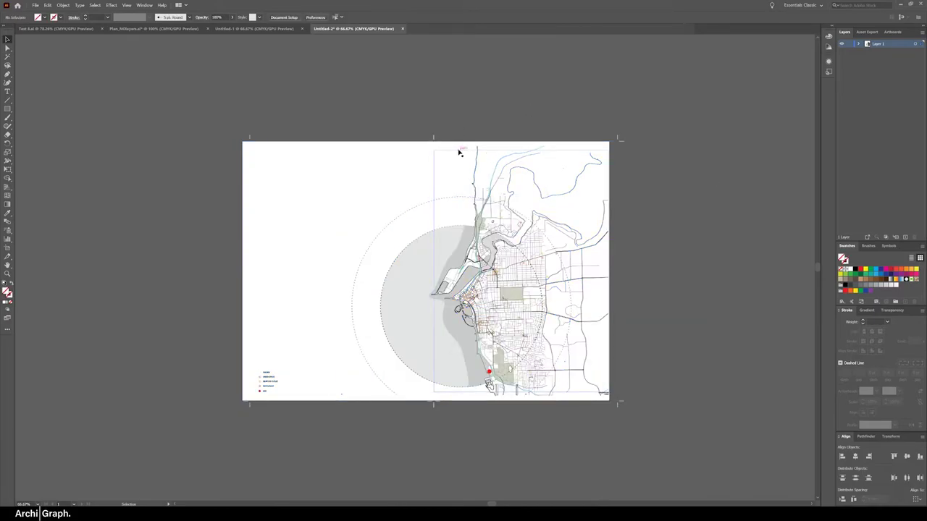
left_click(465, 150)
right_click(459, 150)
left_click(491, 209)
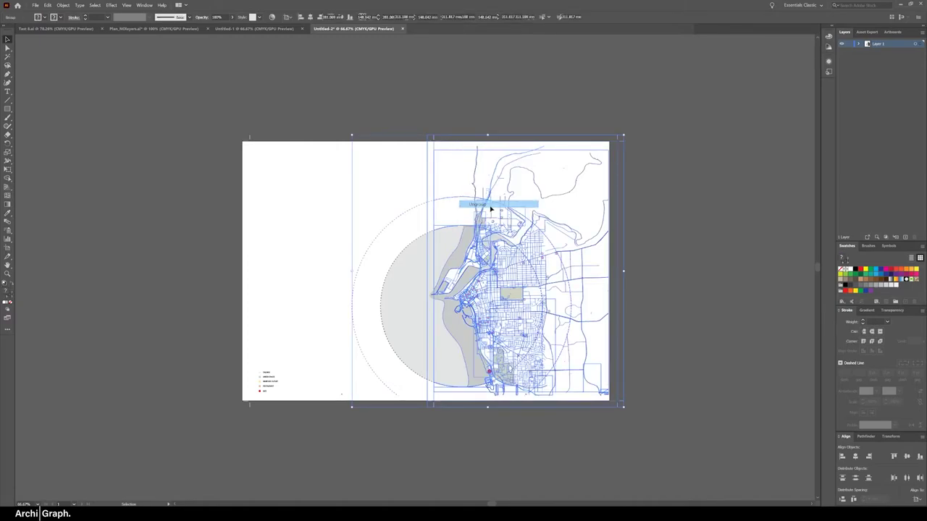
Select and deselect the grey half-disc, then switch to the Test 4.ai site plan.
left_click(628, 101)
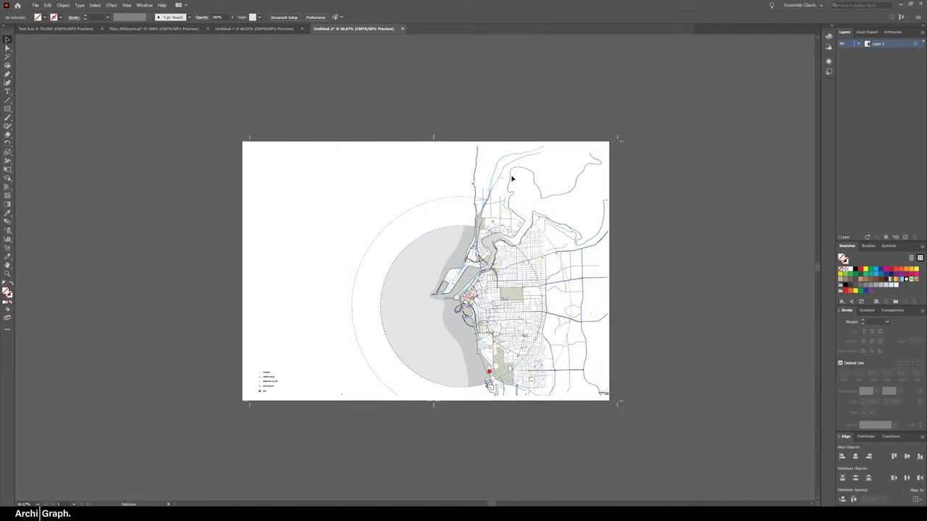
left_click(436, 250)
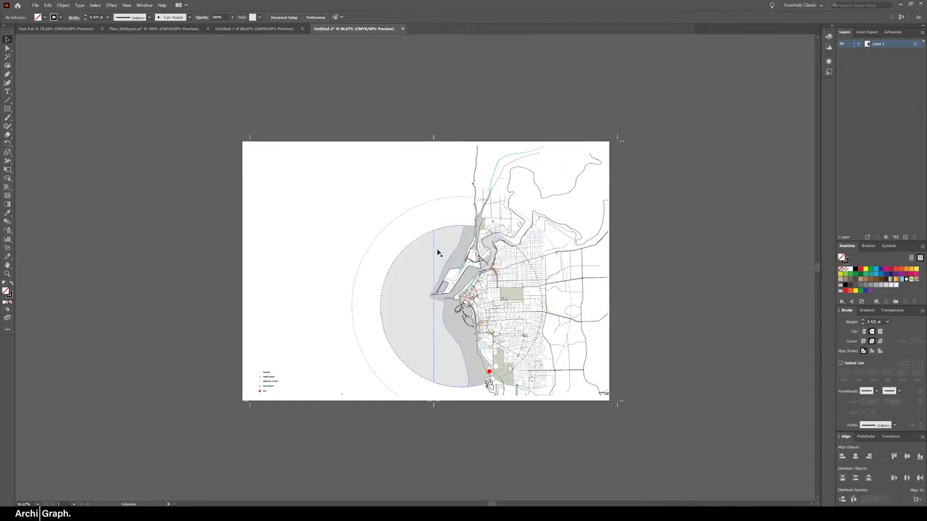
left_click(512, 89)
key("ctrl+Tab")
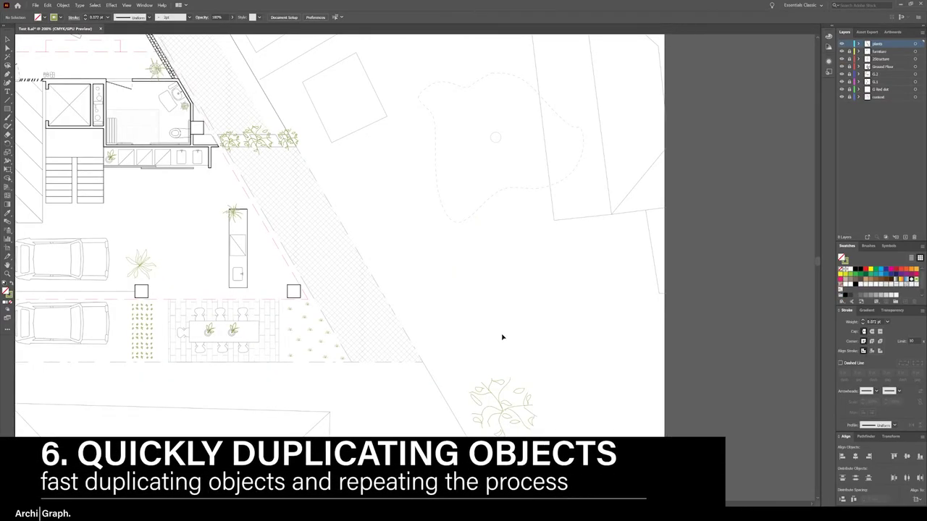
Copy and paste the tree symbol, move the copy, then undo to remove it.
left_click(503, 411)
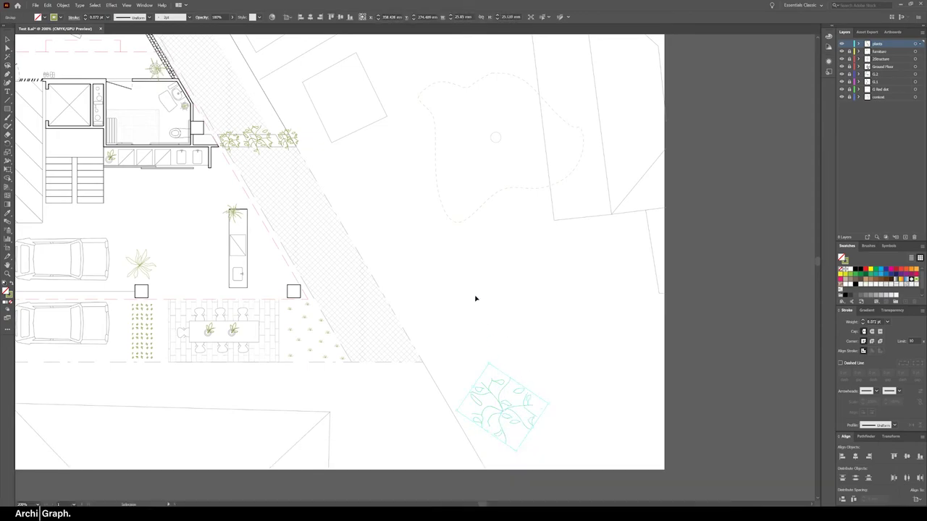
key("ctrl+c")
key("ctrl+v")
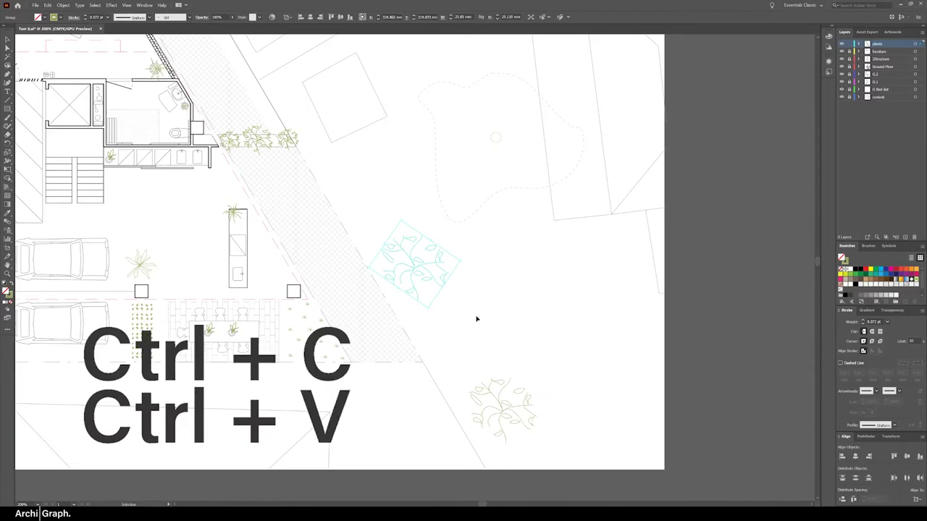
left_click(460, 288)
left_click_drag(414, 270, 454, 325)
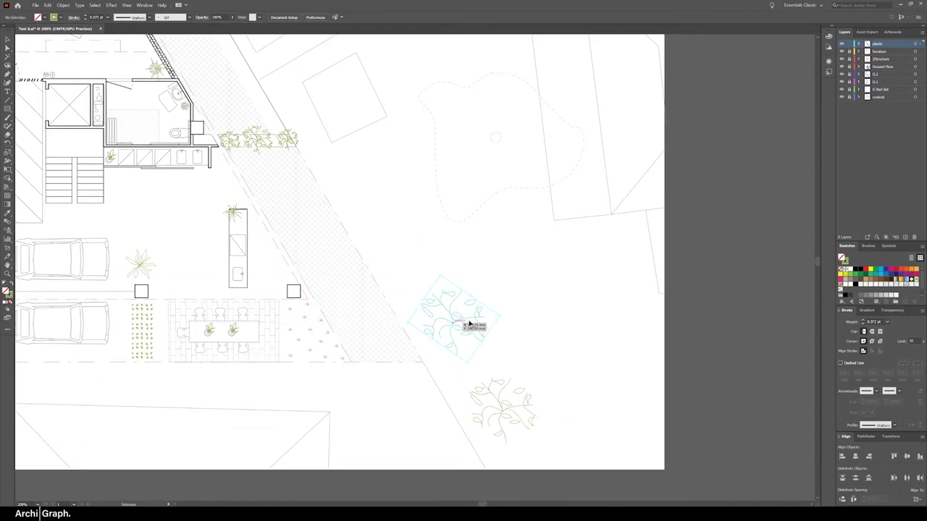
left_click(531, 302)
key("ctrl+z")
key("ctrl+z")
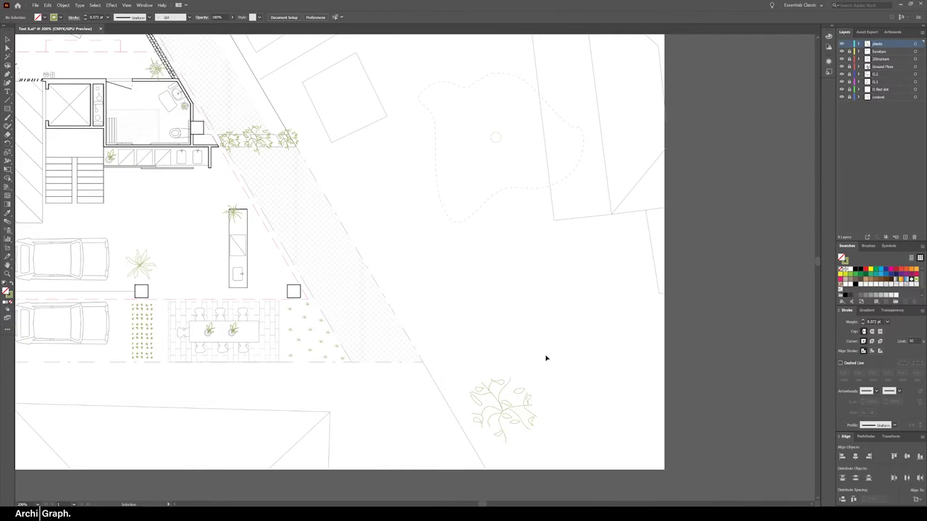
Duplicate the plant up-left and repeat twice with Ctrl+D for a diagonal row.
left_click(501, 408)
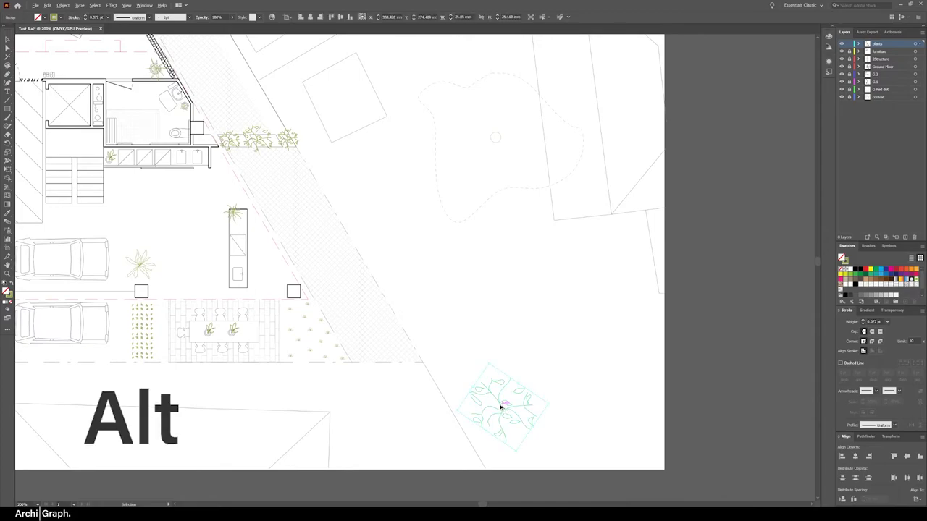
left_click_drag(500, 409, 448, 319)
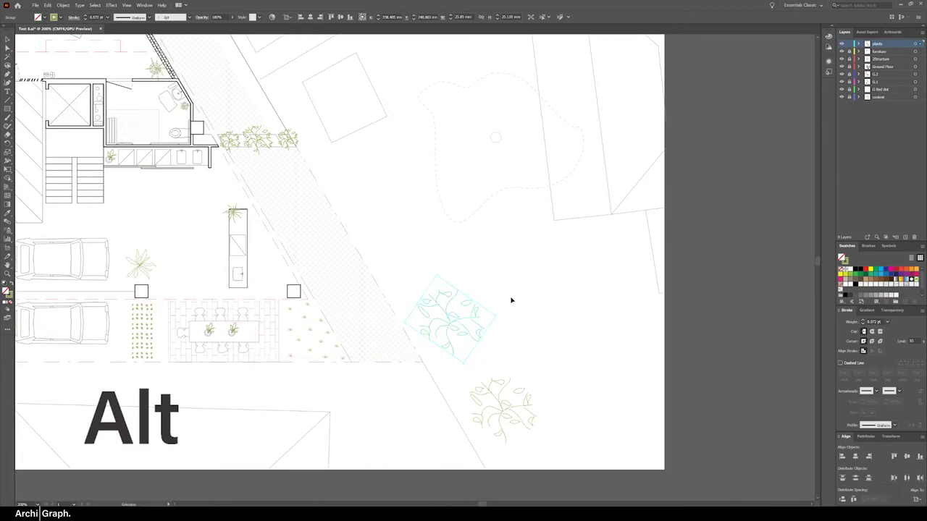
key("ctrl+d")
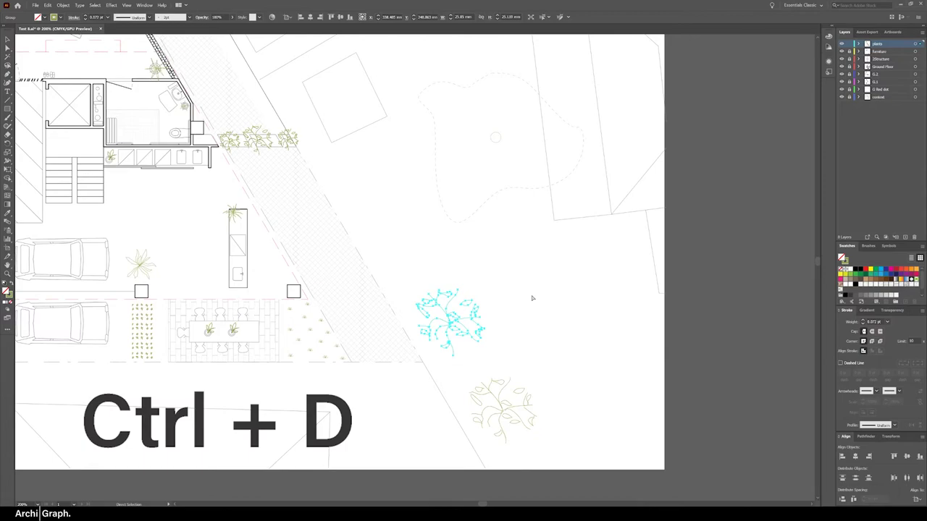
key("ctrl+d")
key("ctrl+d")
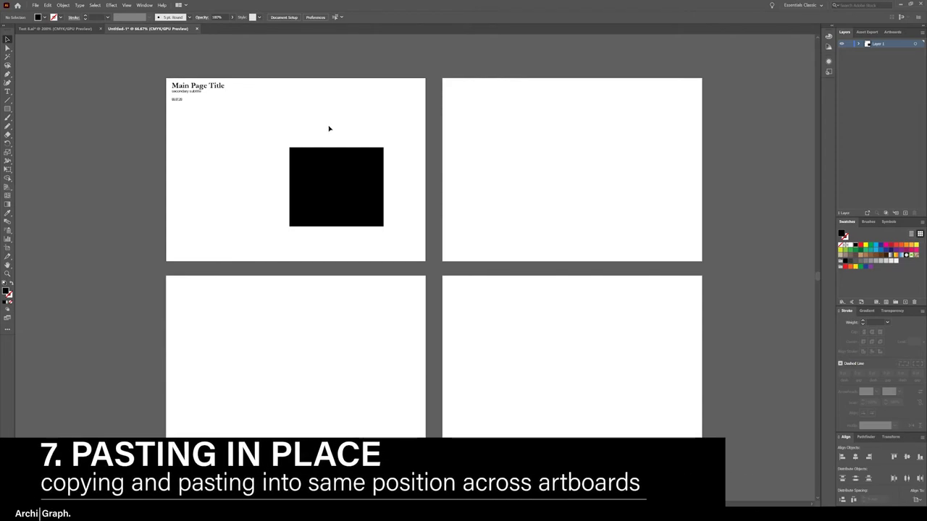
Paste the black rectangle in place at the same spot on the lower-left artboard.
left_click(331, 154)
left_click(330, 154)
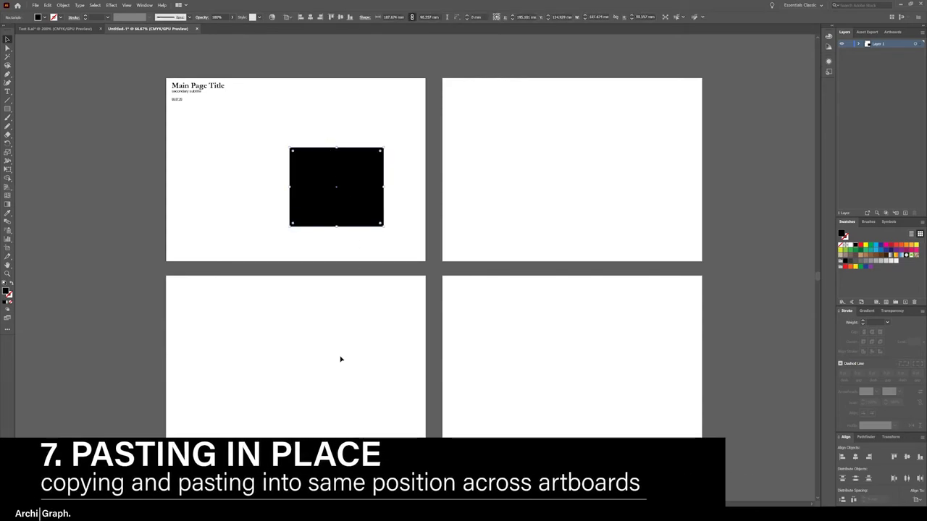
left_click(357, 236)
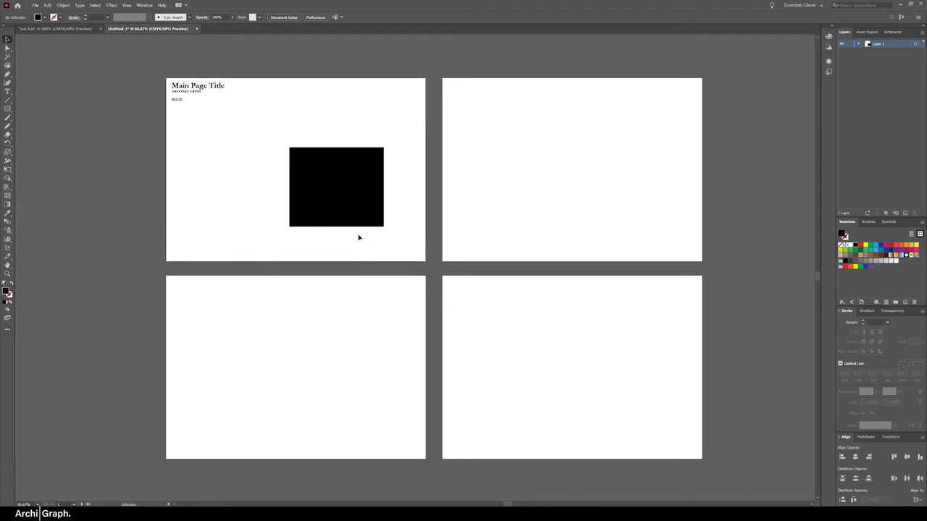
left_click(357, 215)
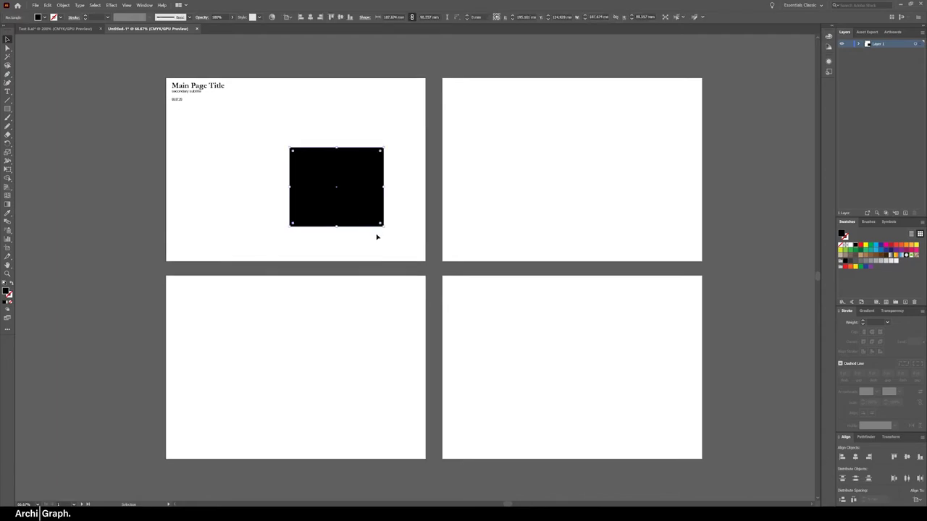
left_click(354, 345)
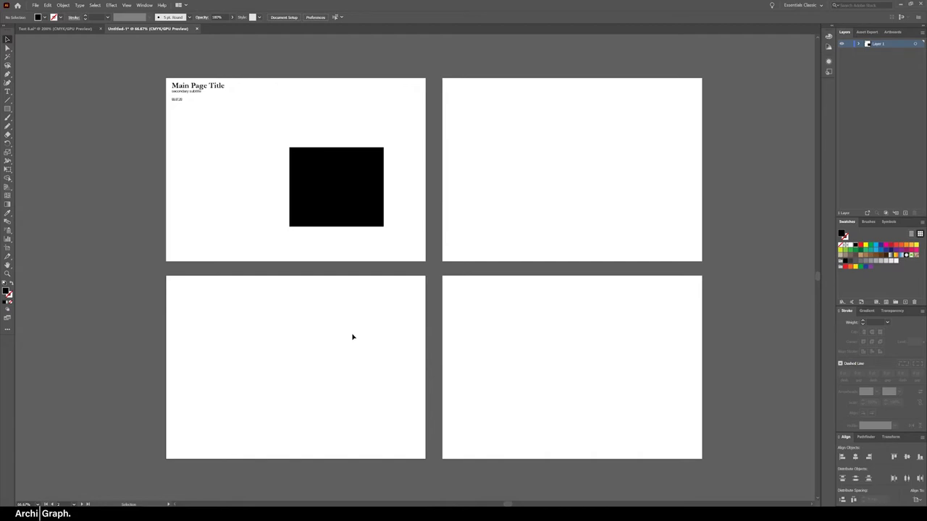
key("ctrl+shift+v")
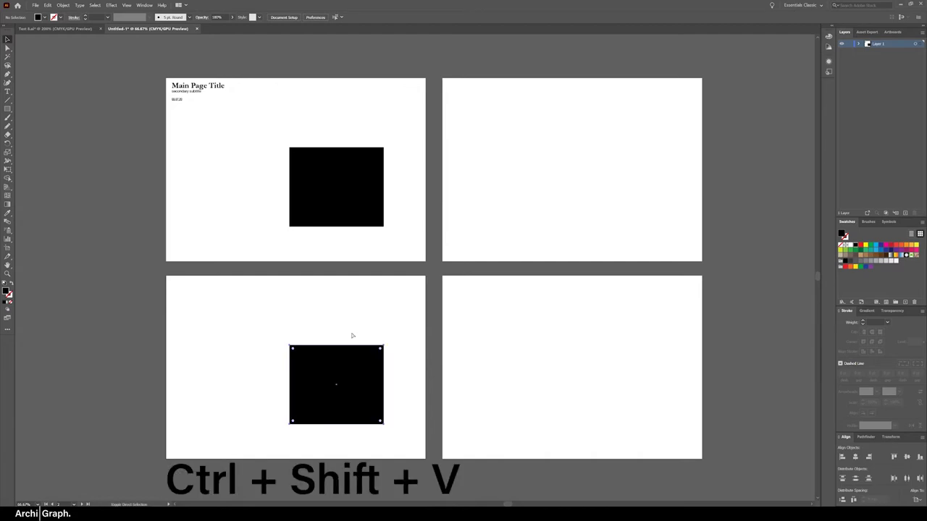
left_click(371, 96)
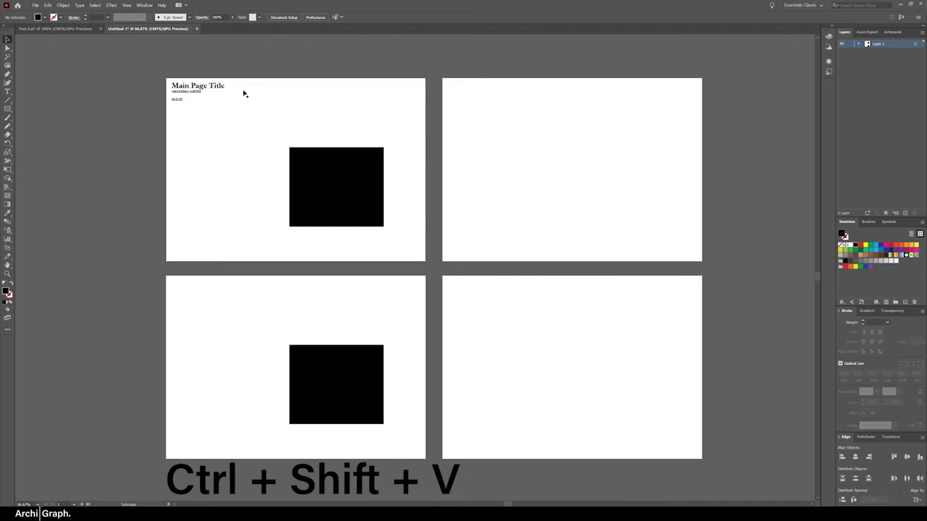
Paste the title text block onto all four artboards.
left_click(187, 92)
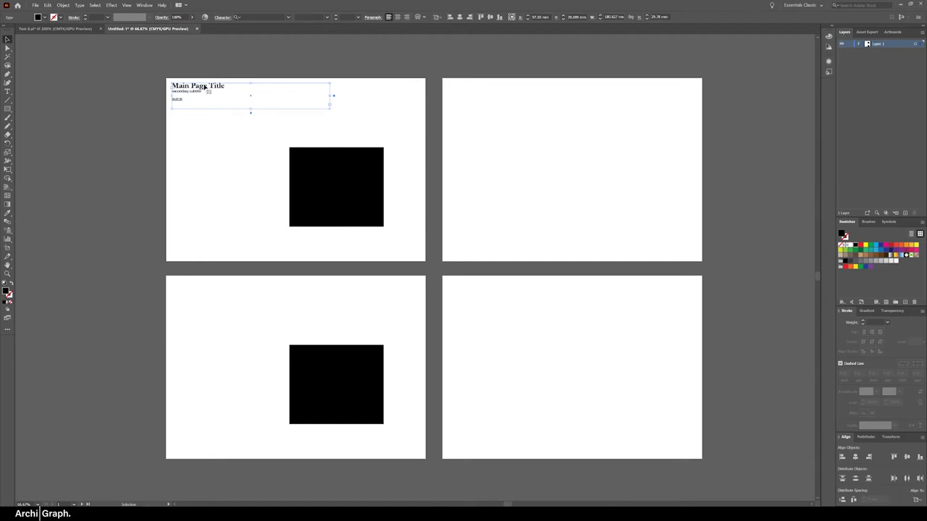
left_click(196, 160)
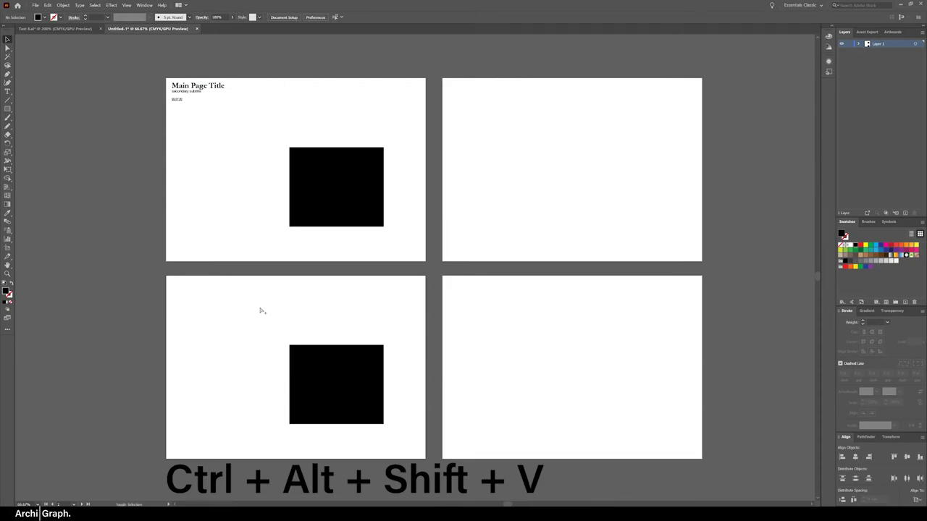
key("ctrl+alt+shift+v")
left_click(326, 103)
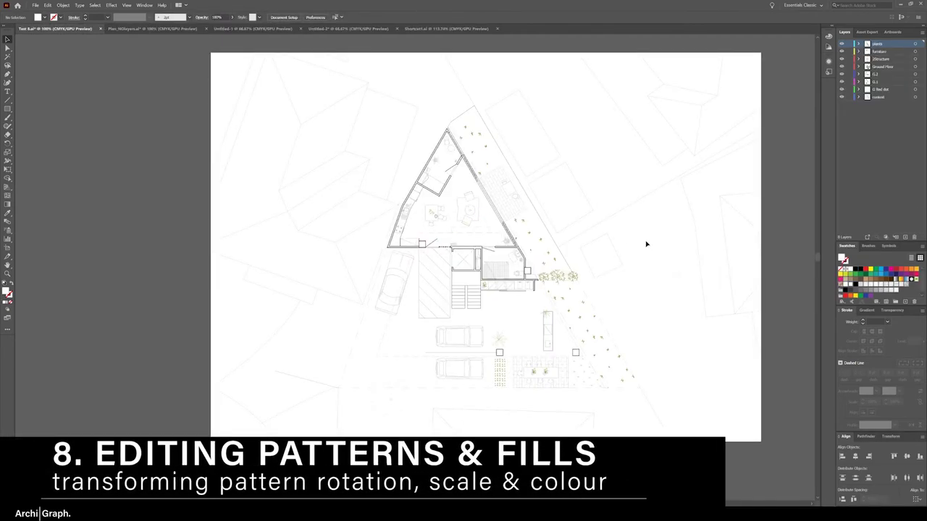
Select the whole diagonal strip of plant paths on the Test 4.ai plan.
left_click(492, 156)
left_click(572, 304)
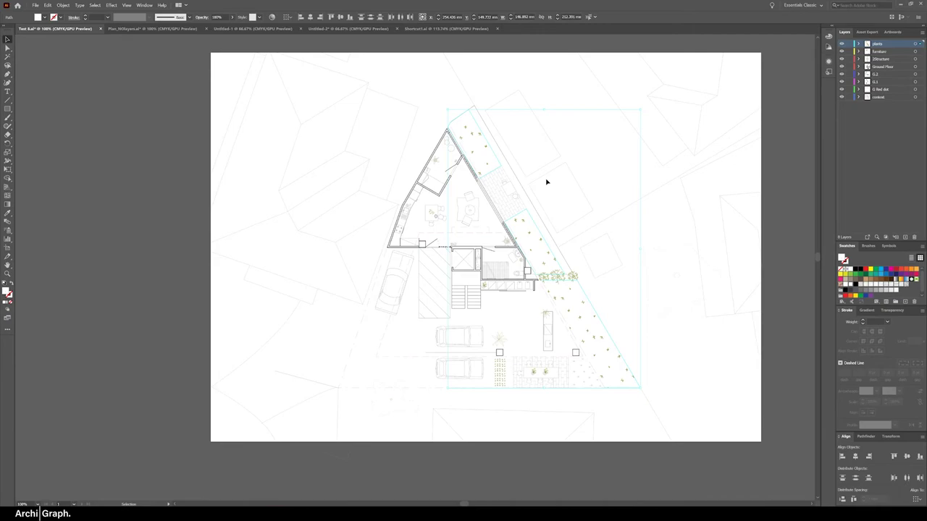
Scale only the strip's fill pattern to 30% uniform, leaving the objects unscaled.
right_click(519, 176)
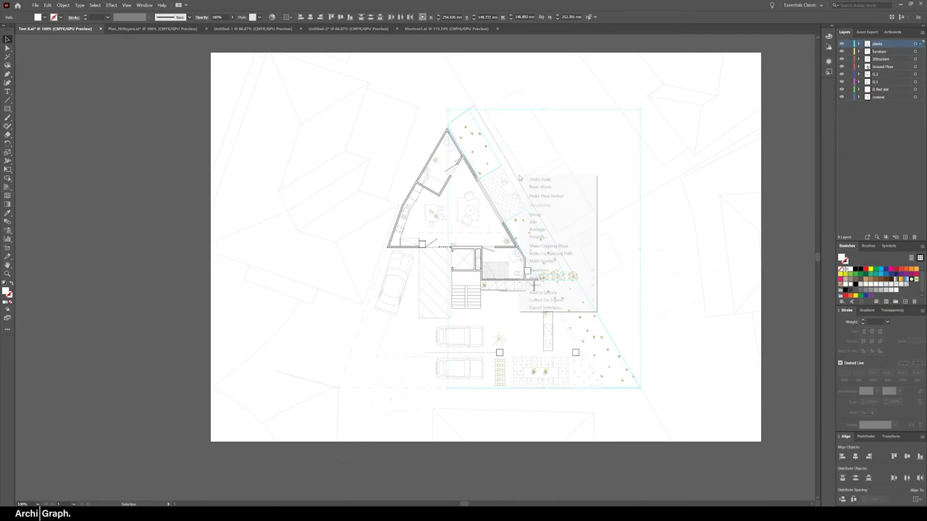
mouse_move(557, 270)
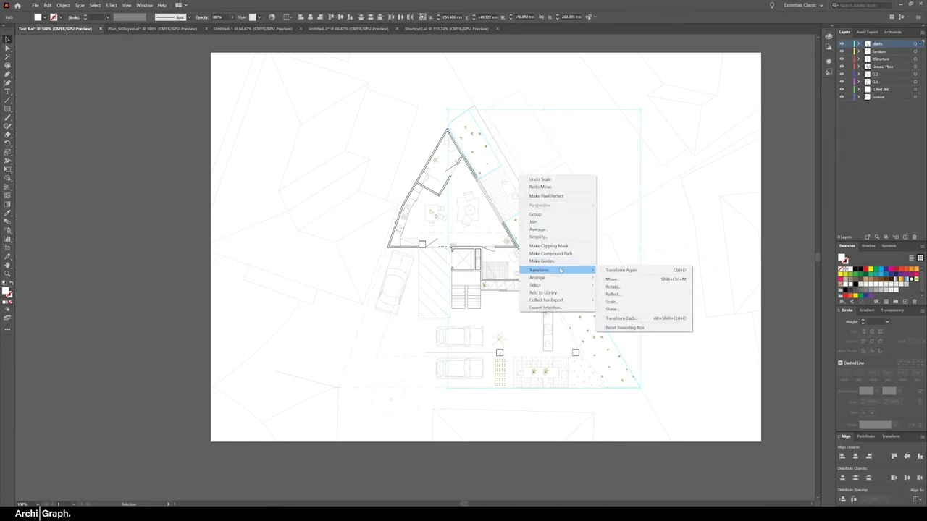
left_click(634, 305)
left_click_drag(372, 182, 321, 157)
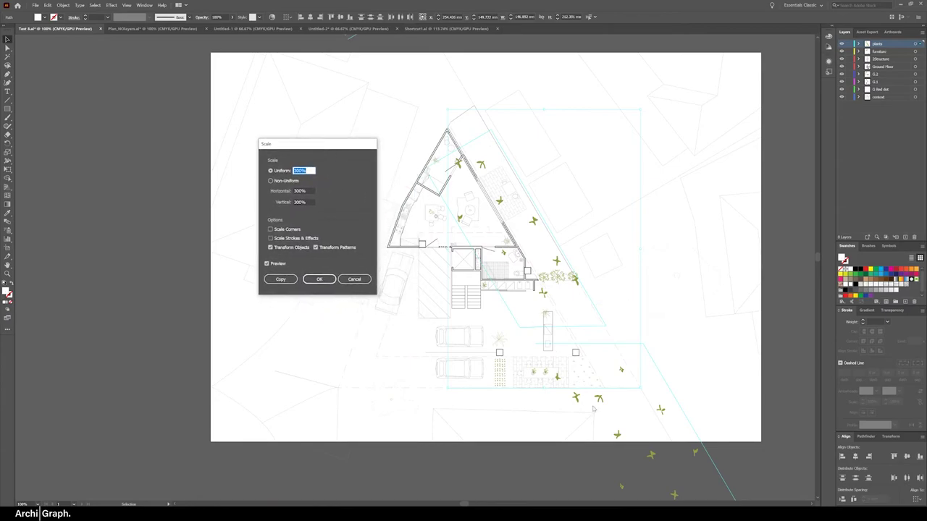
left_click(292, 248)
left_click(292, 248)
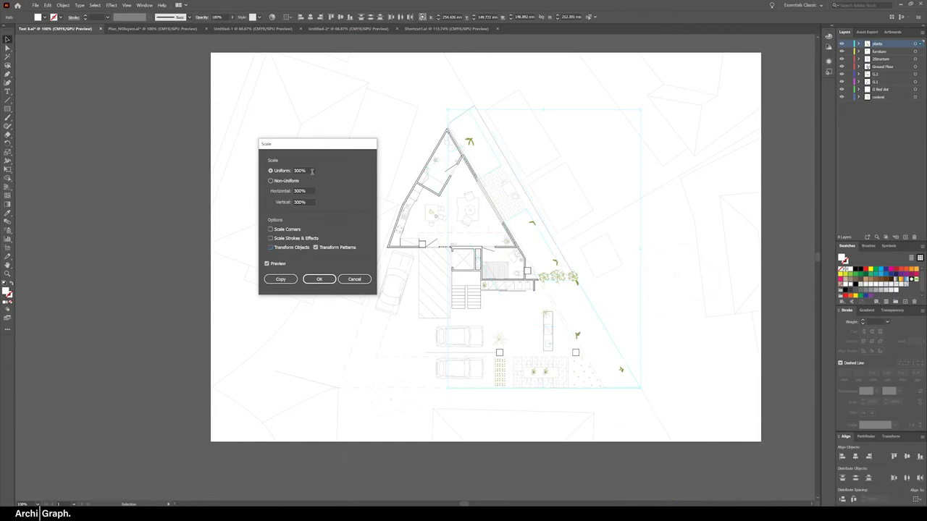
double_click(312, 171)
type("30")
key("Tab")
left_click(318, 279)
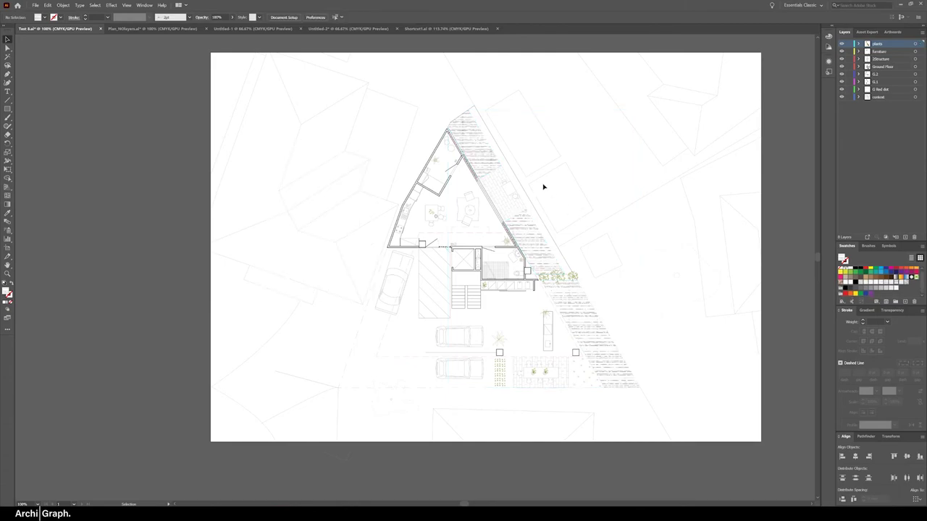
Fill the paving strip with a crosshatch swatch from the Basic Graphics_Textures library.
left_click(482, 154)
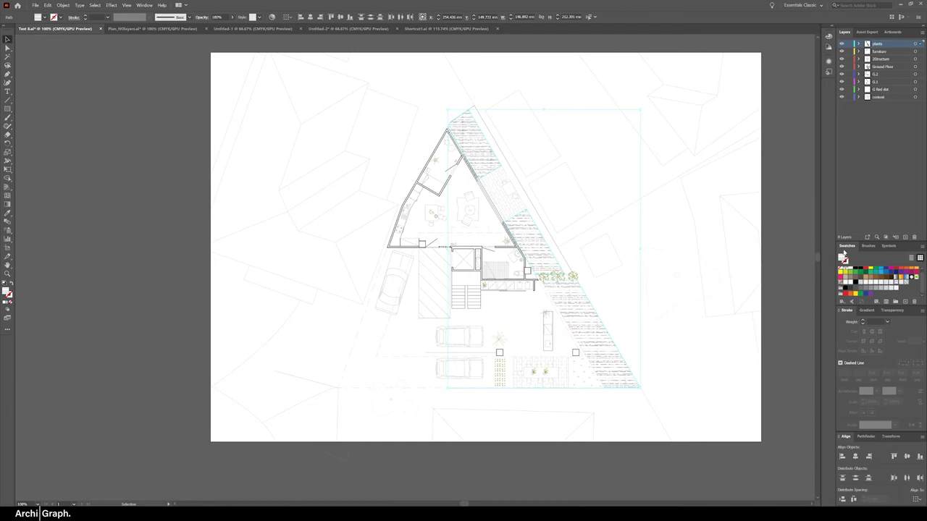
left_click(843, 303)
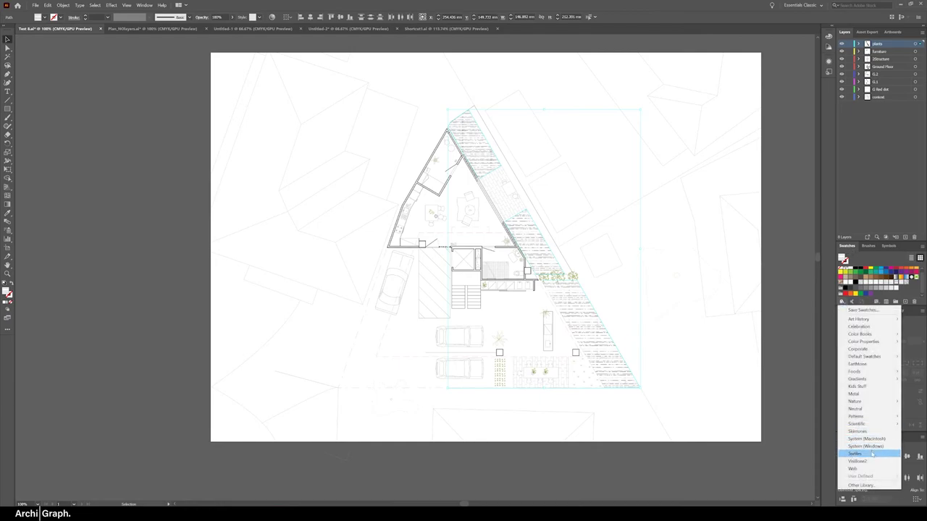
mouse_move(862, 417)
mouse_move(814, 416)
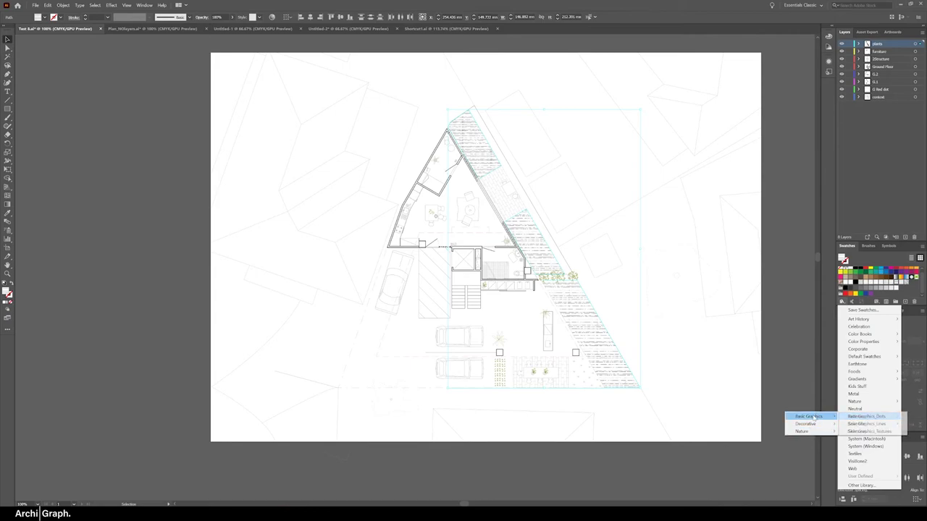
left_click(870, 432)
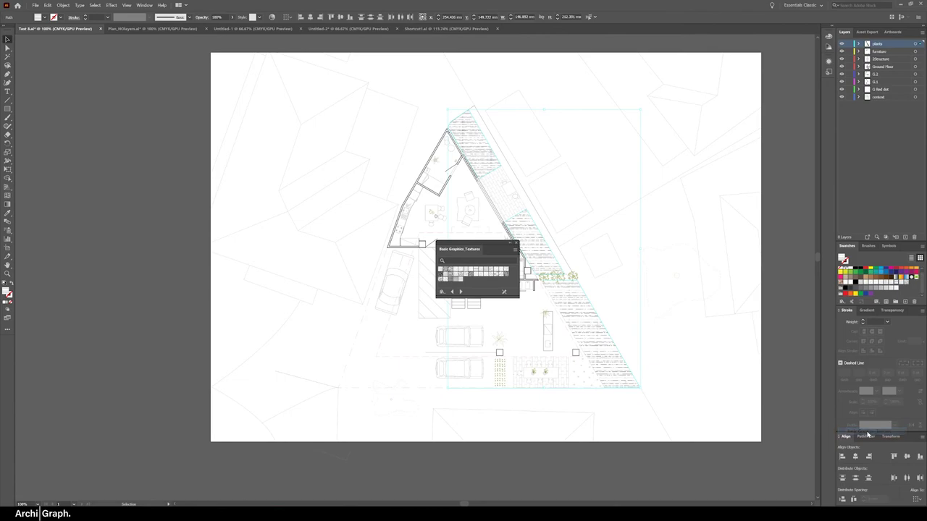
left_click_drag(482, 247, 709, 211)
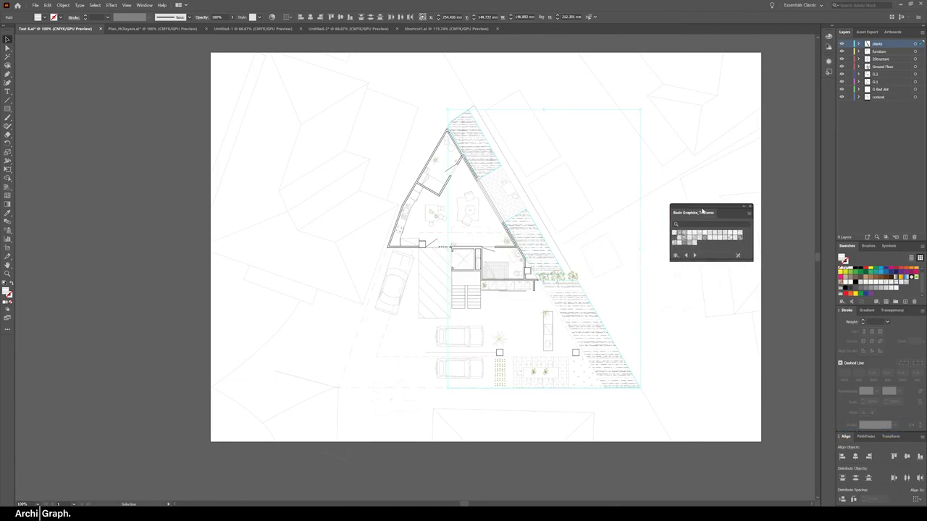
left_click(722, 234)
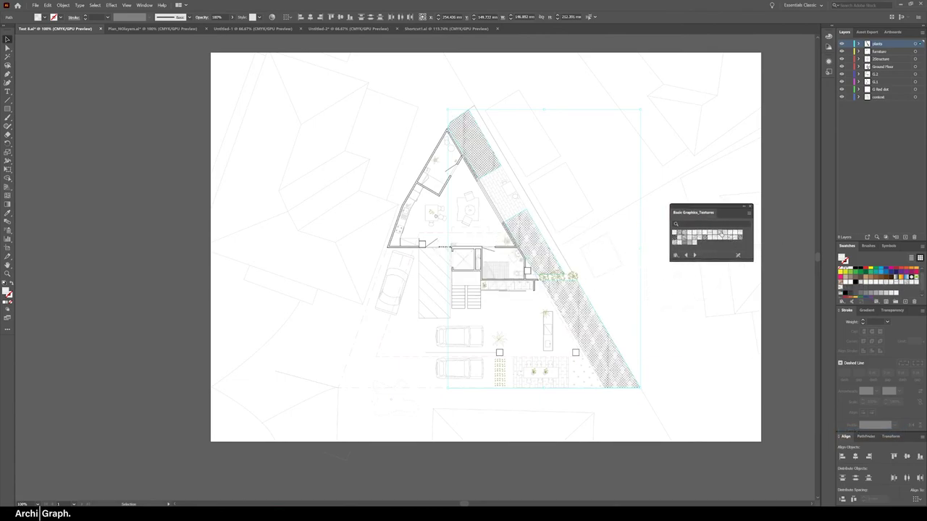
scroll(547, 227, "up", 1)
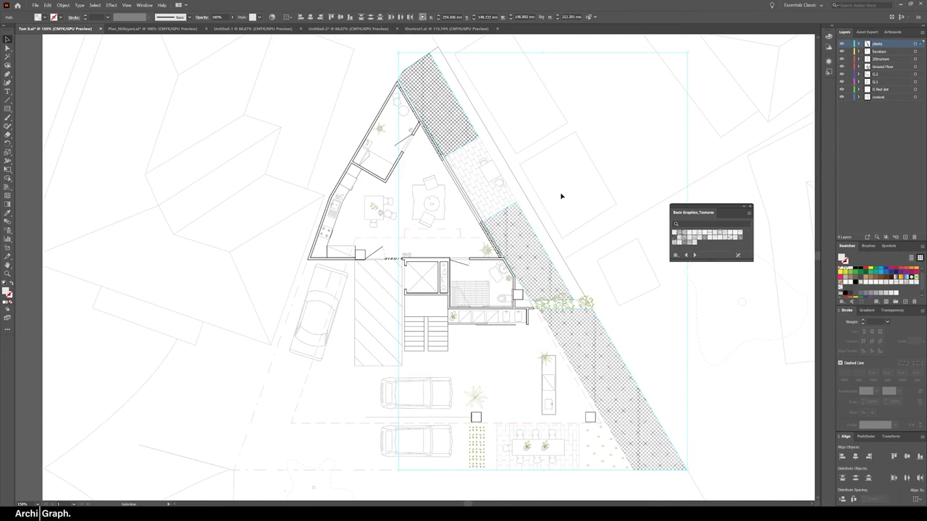
Rotate only the strip's texture pattern to 347° so it follows the diagonal edge.
right_click(560, 230)
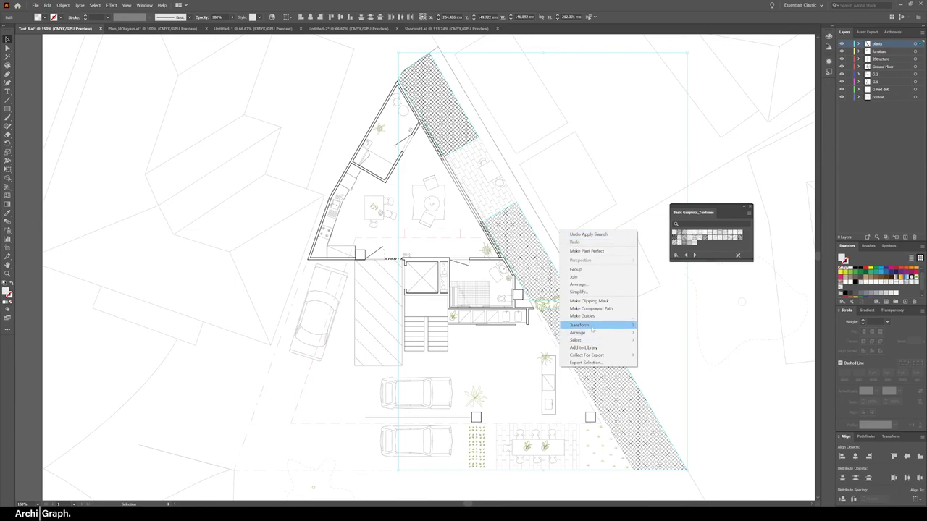
mouse_move(592, 328)
left_click(699, 349)
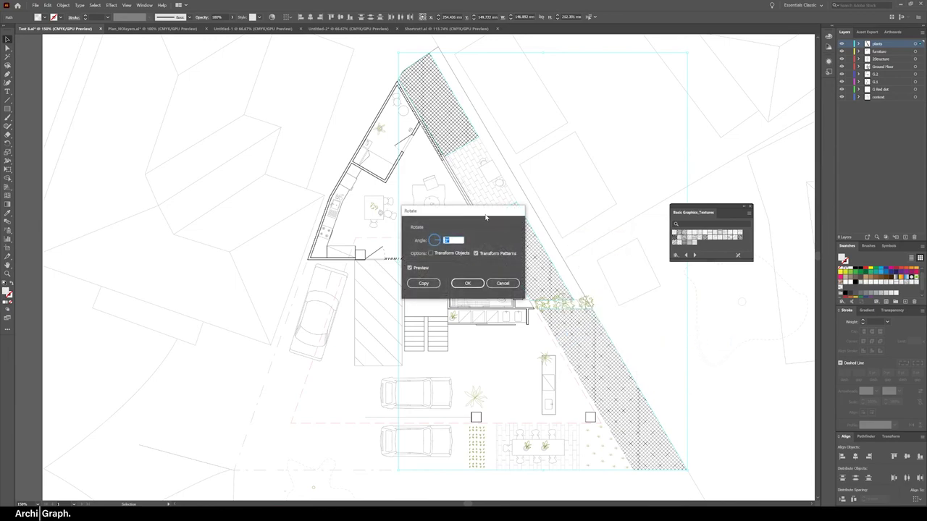
left_click_drag(486, 218, 646, 171)
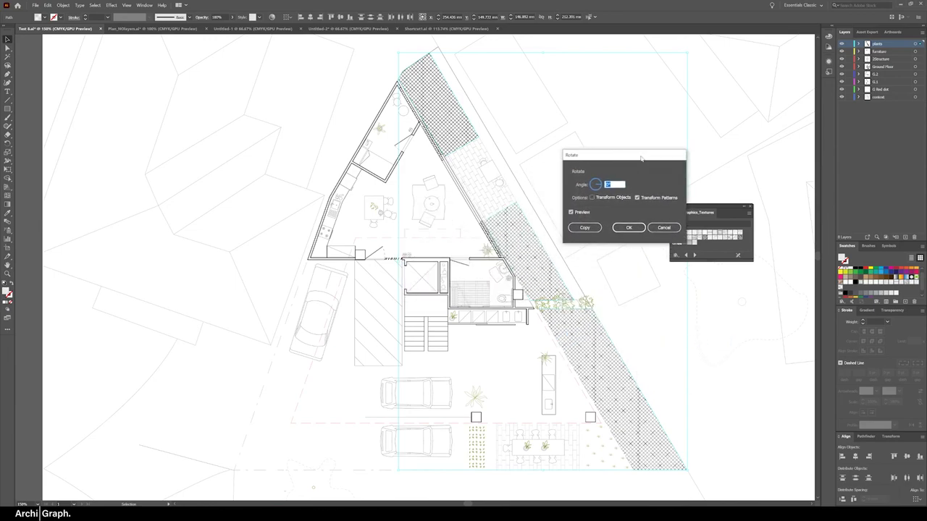
left_click(573, 223)
left_click(597, 195)
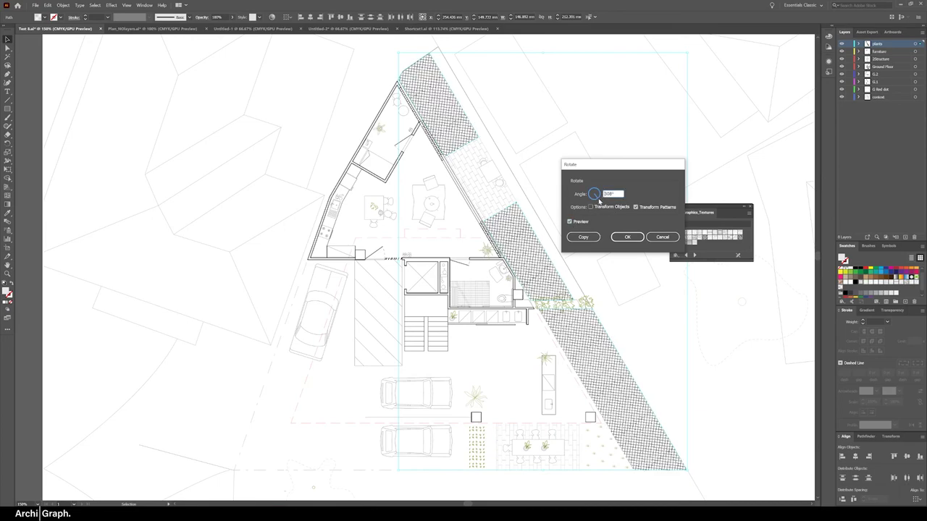
left_click_drag(598, 195, 600, 198)
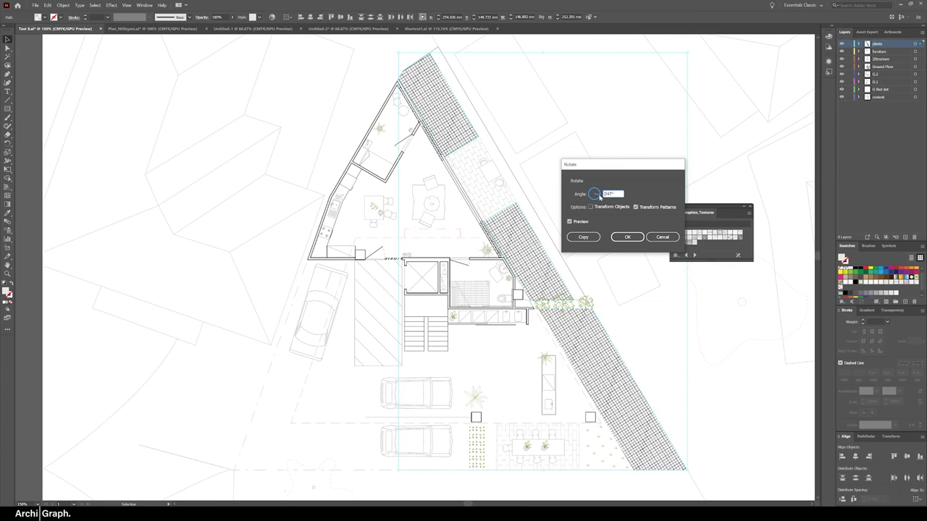
left_click(628, 237)
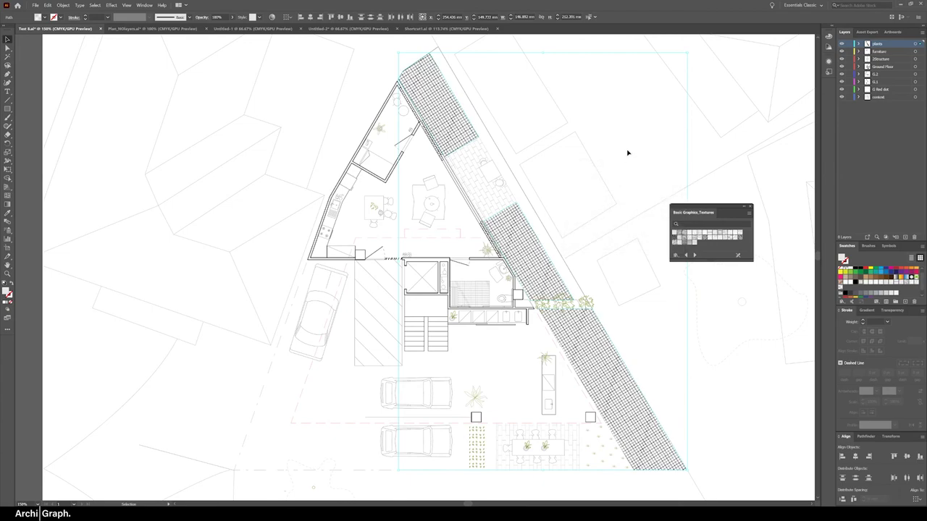
scroll(627, 151, "down", 1)
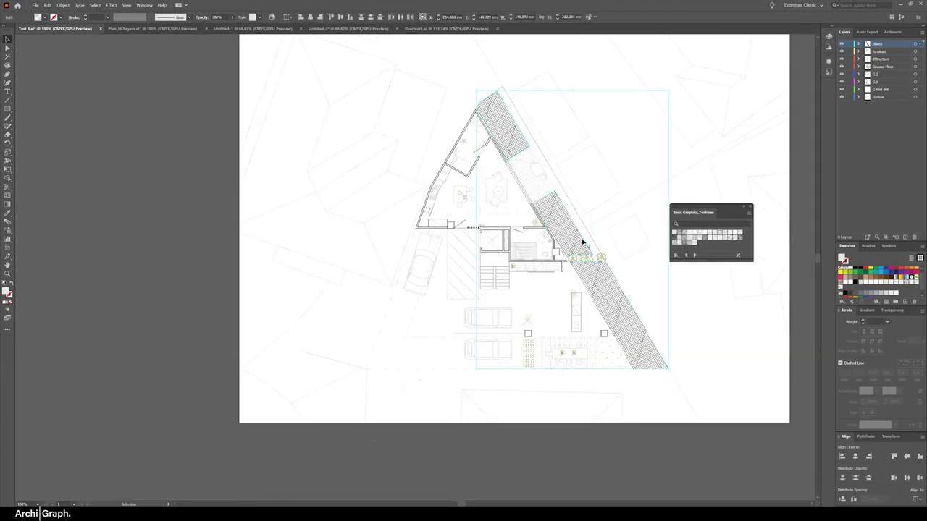
scroll(559, 217, "up", 7)
scroll(528, 261, "down", 6)
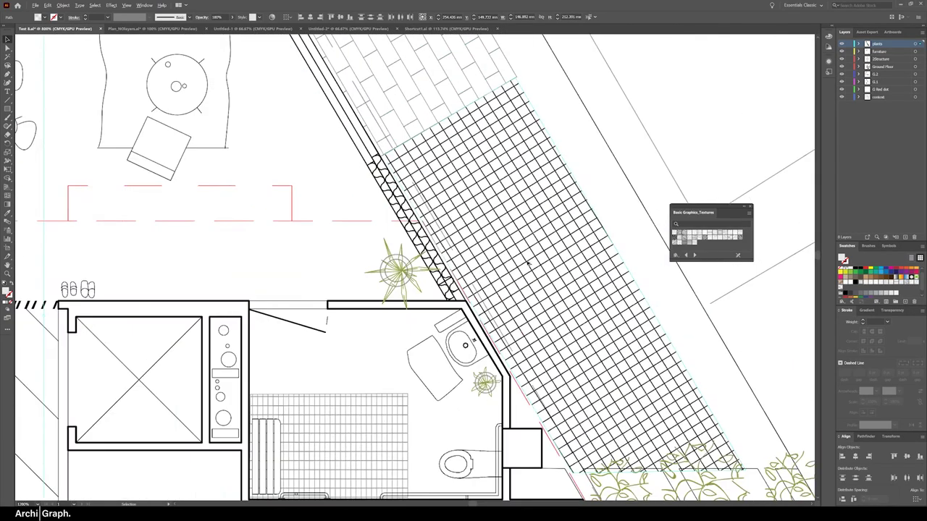
scroll(526, 257, "down", 1)
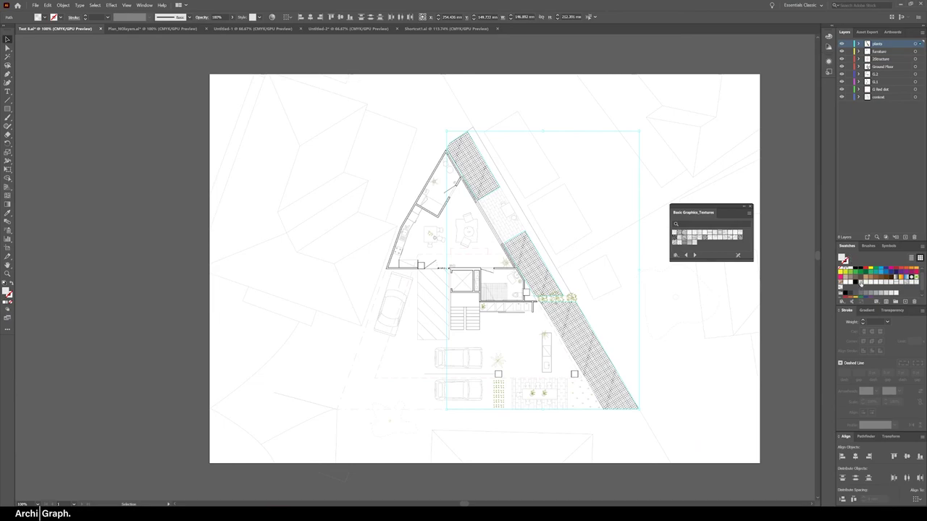
Set the Diamond pattern tile's stroke weight to 0.01 pt and exit pattern editing.
double_click(868, 290)
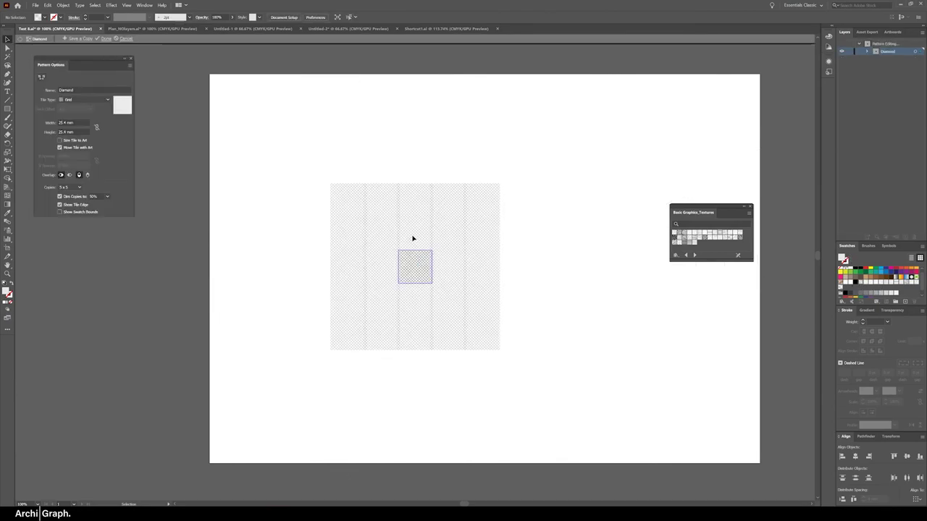
key("ctrl+a")
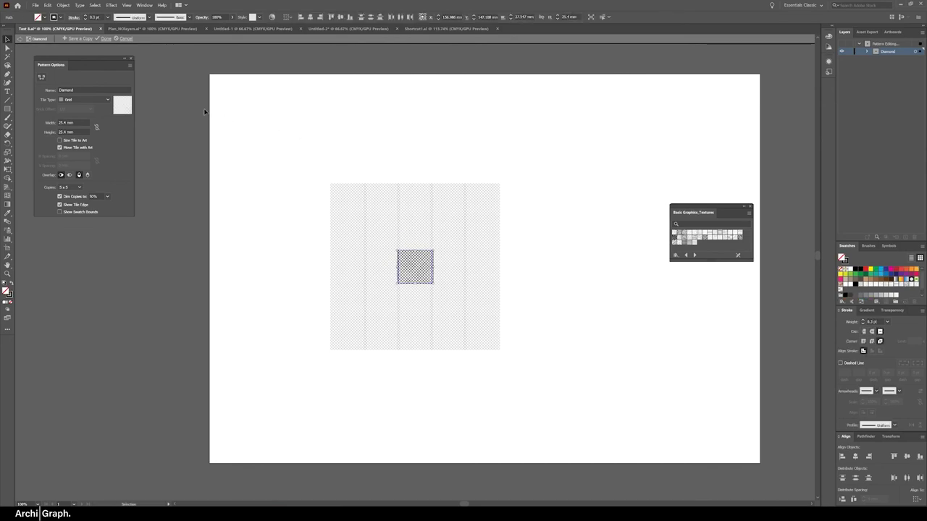
left_click(95, 16)
type("0.01")
key("Return")
left_click(60, 16)
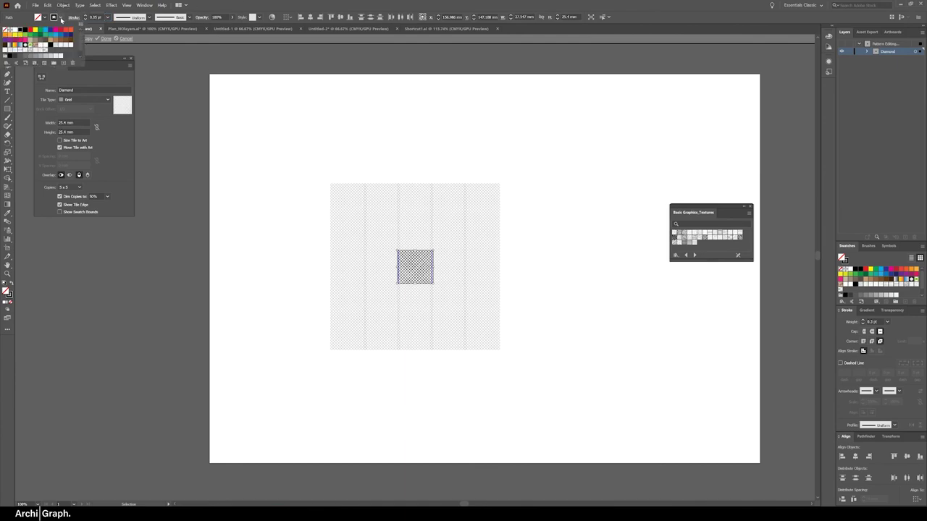
left_click(223, 106)
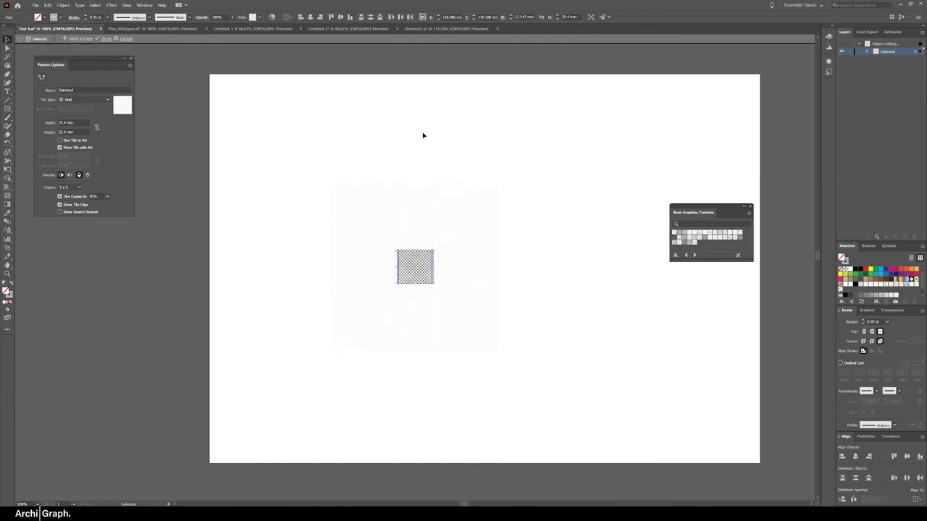
left_click(426, 153)
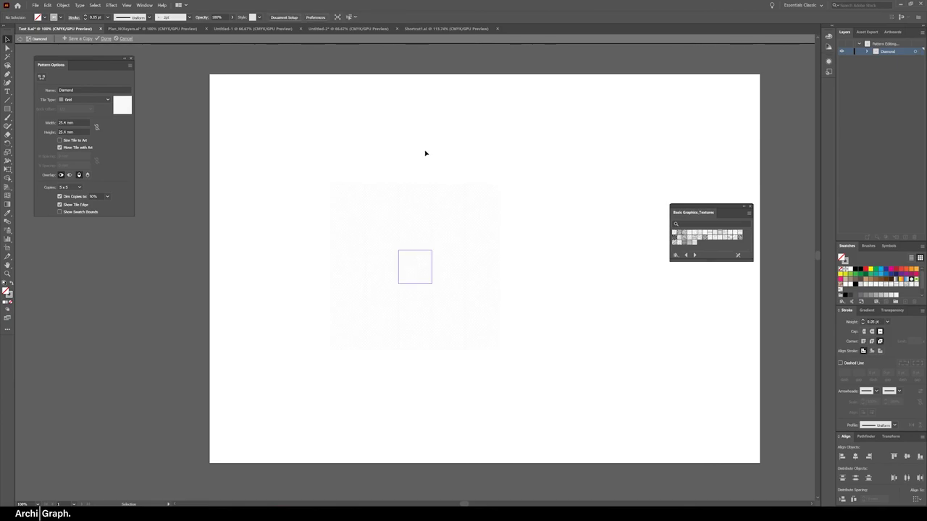
key("Escape")
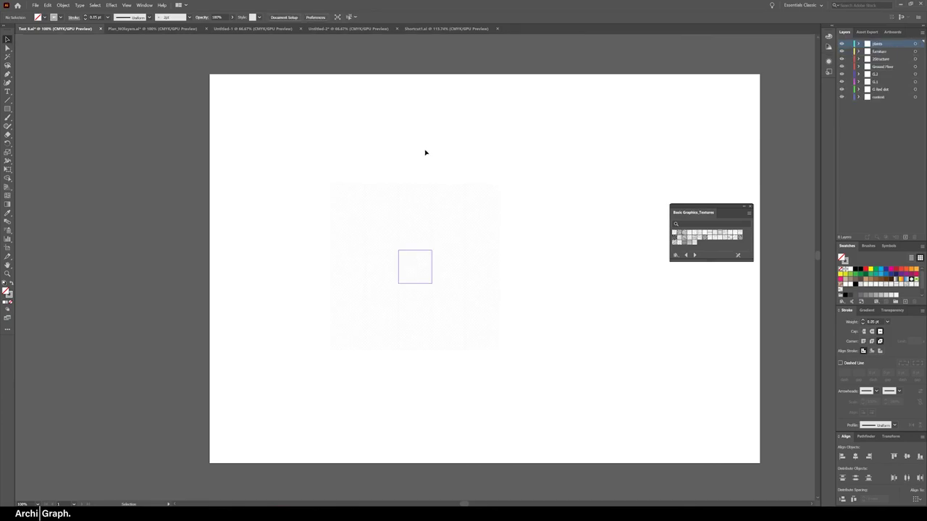